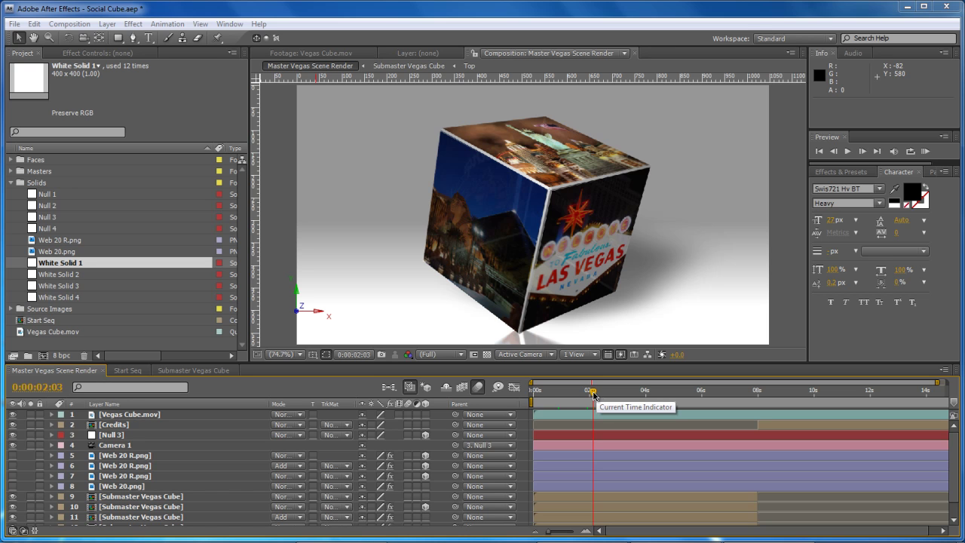
Move the Master Vegas Scene Render timeline to 0:00:02:07 to show a new cube pose
mouse_move(595, 395)
mouse_down()
mouse_move(621, 397)
mouse_move(598, 398)
mouse_up()
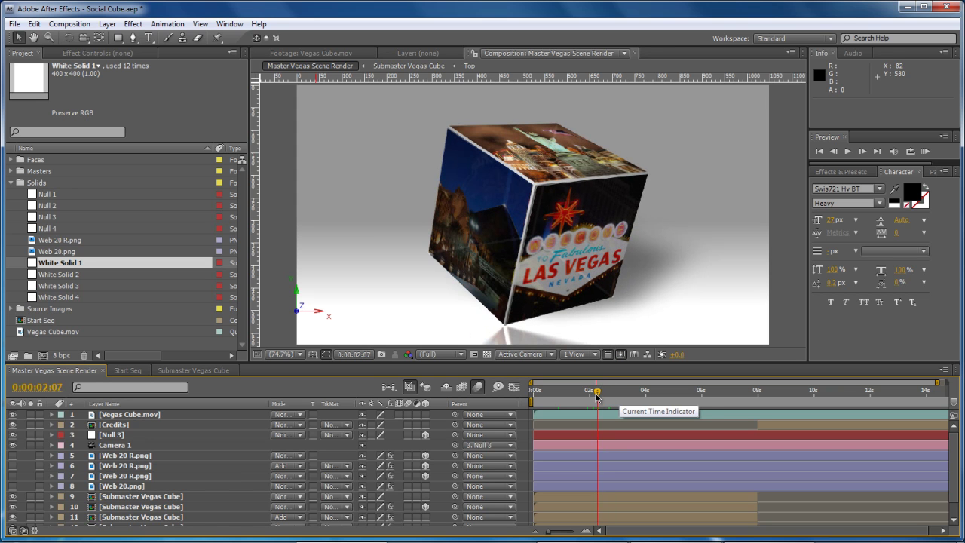
In the Start Seq composition, place White Solid 1 as a layer above White Solid 4
click(130, 370)
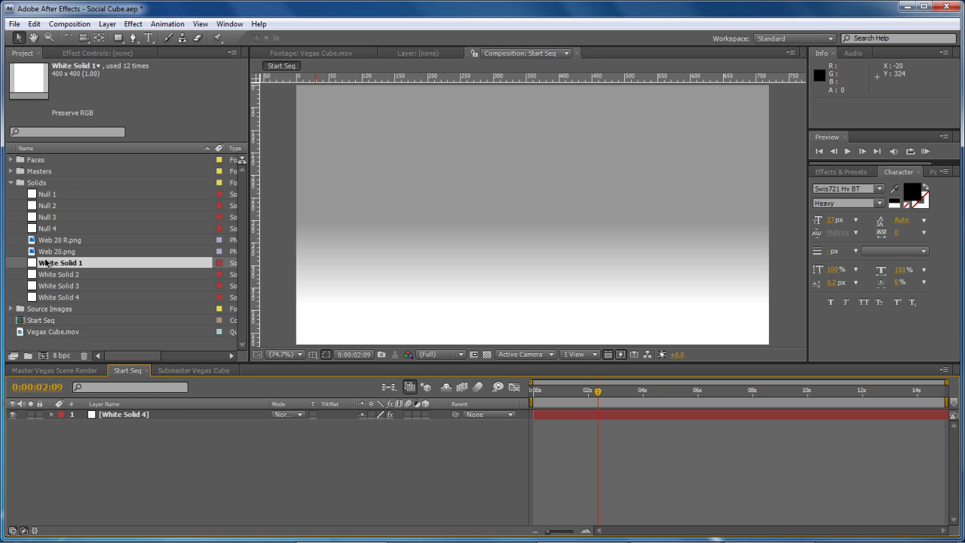
drag(57, 265, 166, 410)
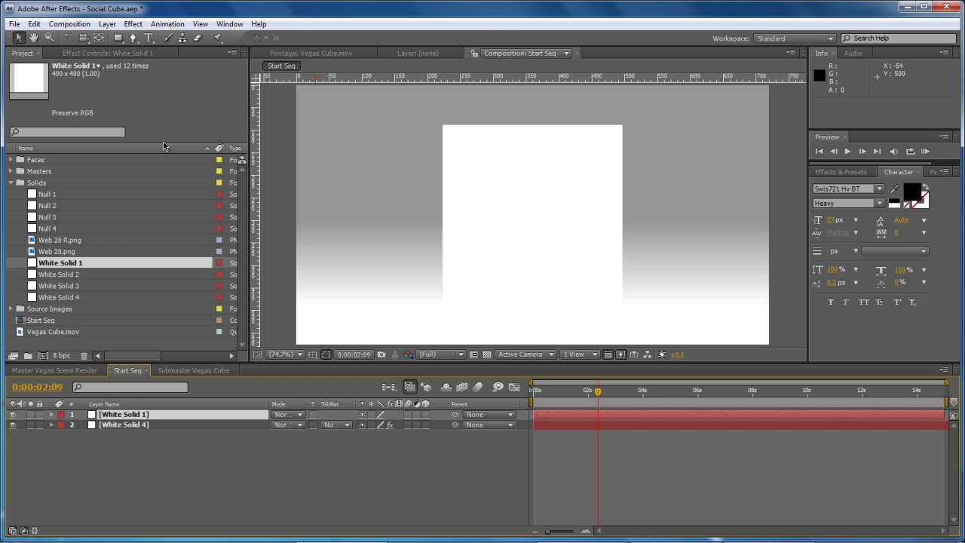
Give White Solid 1 a Color Overlay layer style and 50% opacity
click(107, 24)
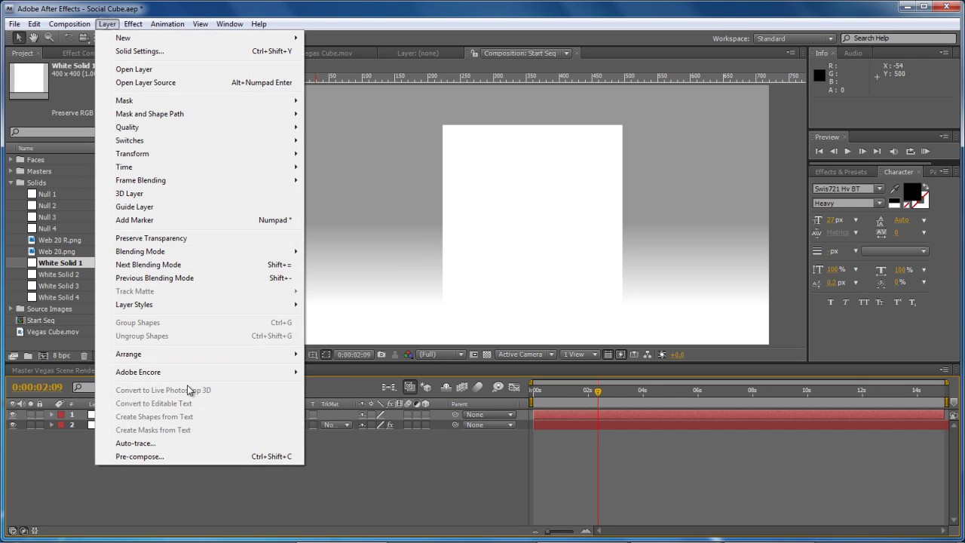
mouse_move(188, 307)
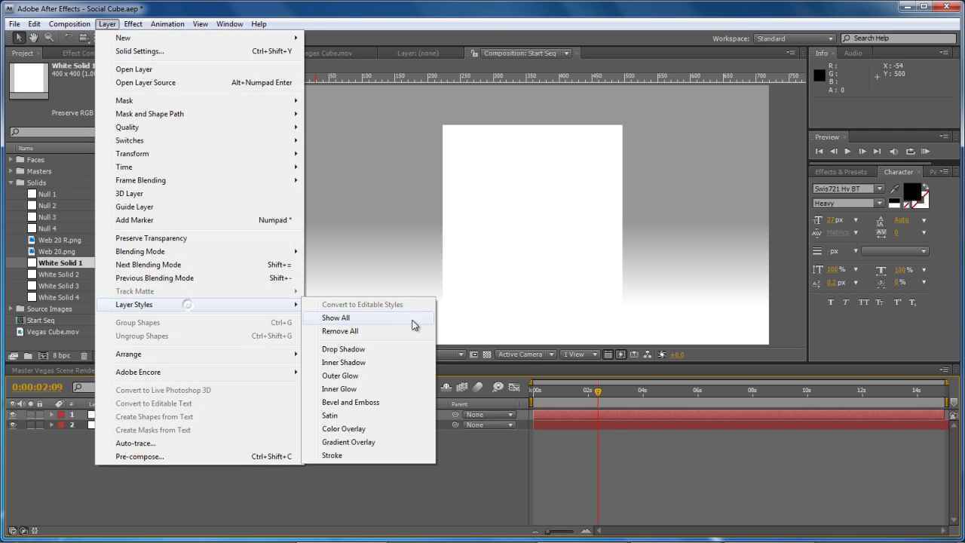
click(369, 433)
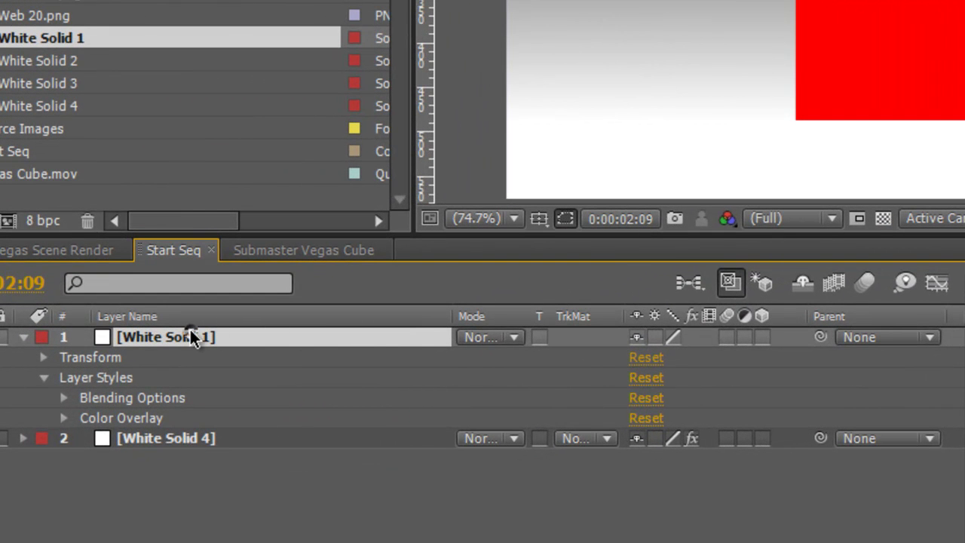
key(t)
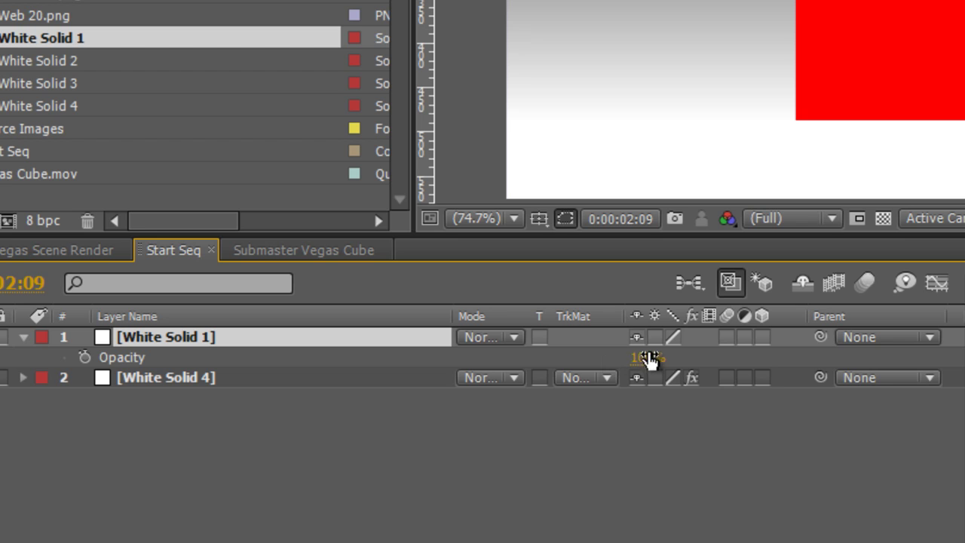
click(645, 358)
text(50)
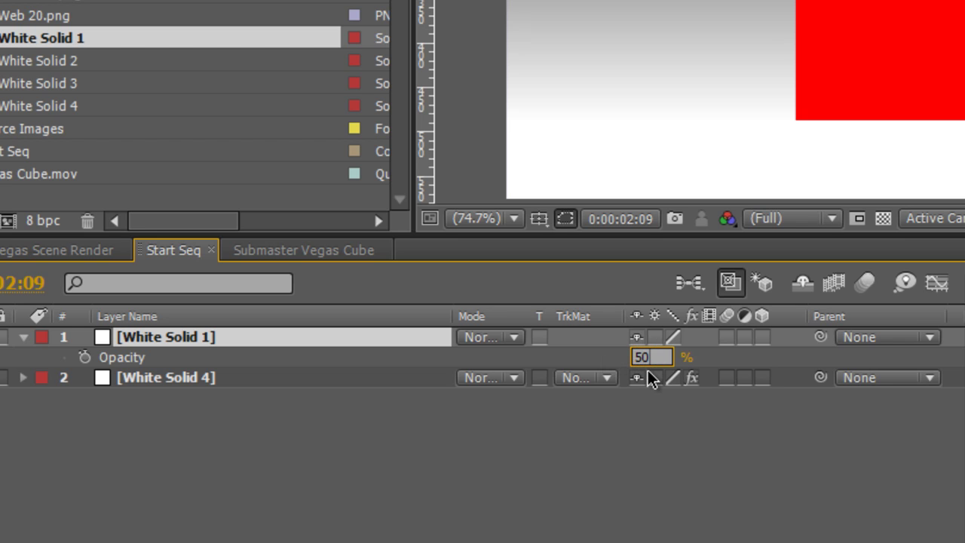
key(Return)
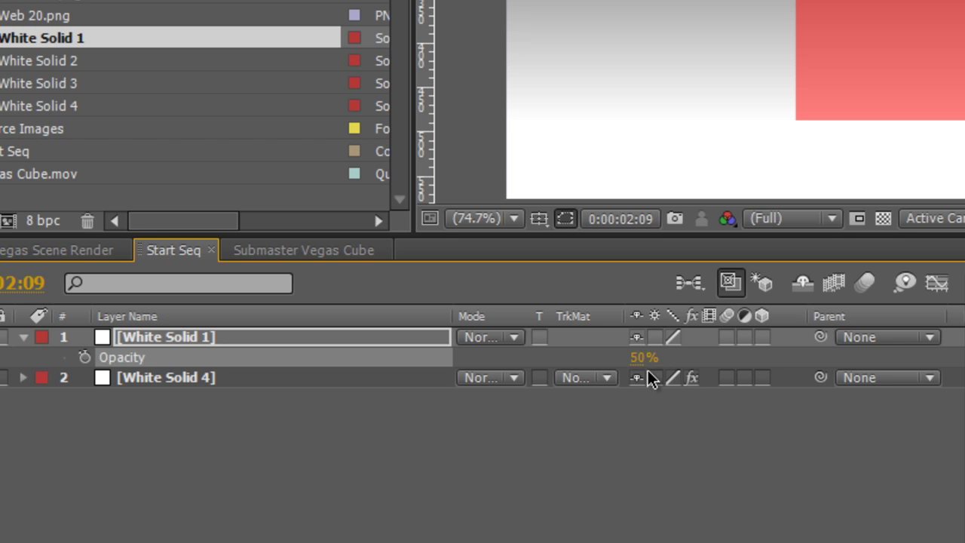
Rename the White Solid 1 layer to 'front face'
click(211, 478)
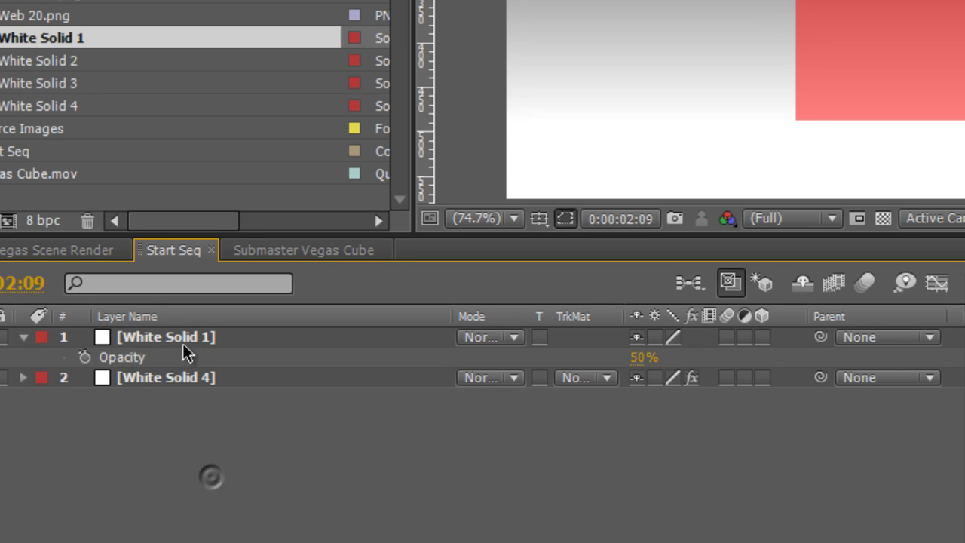
click(203, 338)
key(Return)
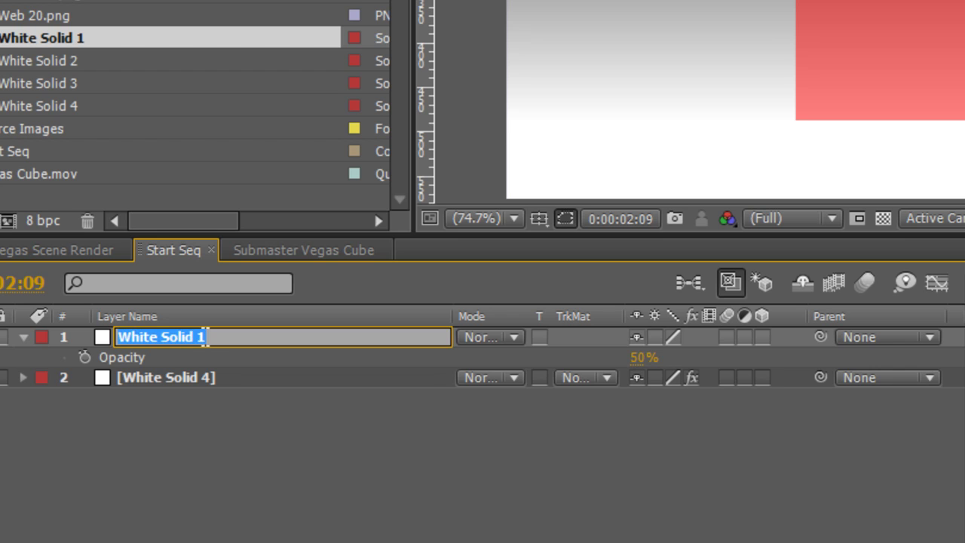
text(front face)
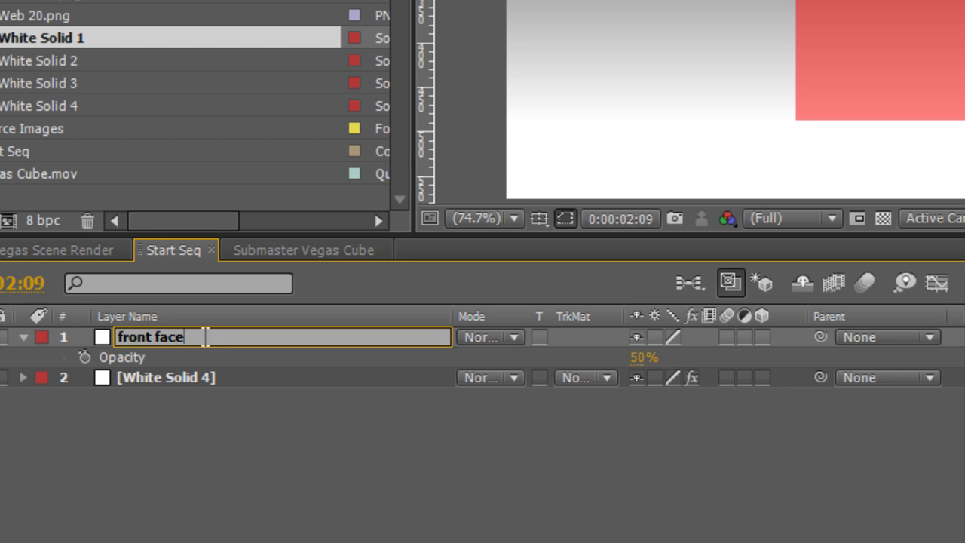
key(Return)
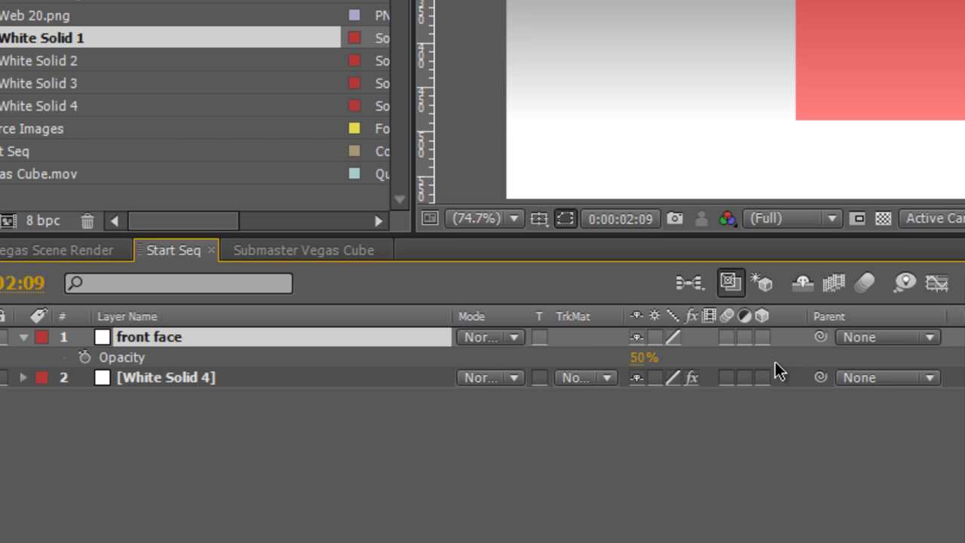
Turn front face into a 3D layer and set its anchor point Z to 200 (200, 200, 200)
click(764, 338)
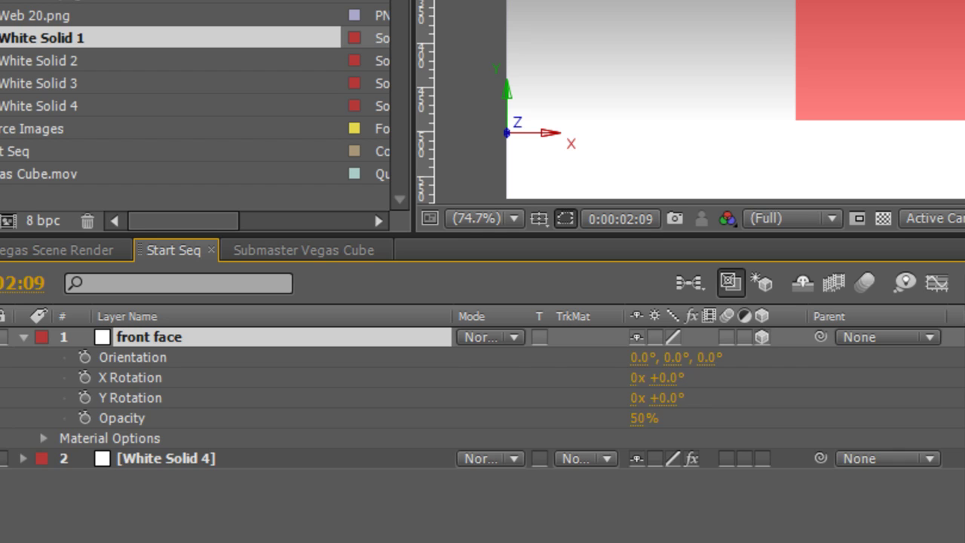
key(a)
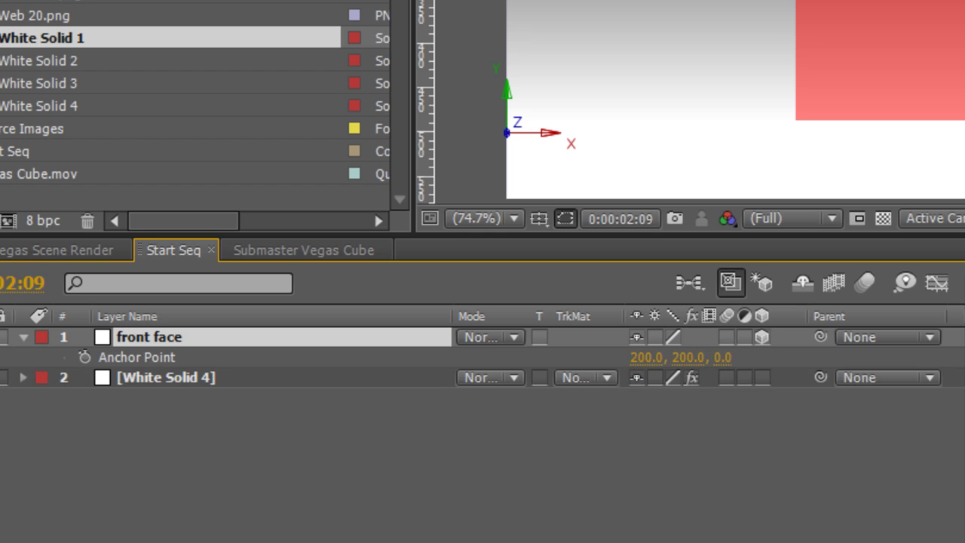
click(724, 359)
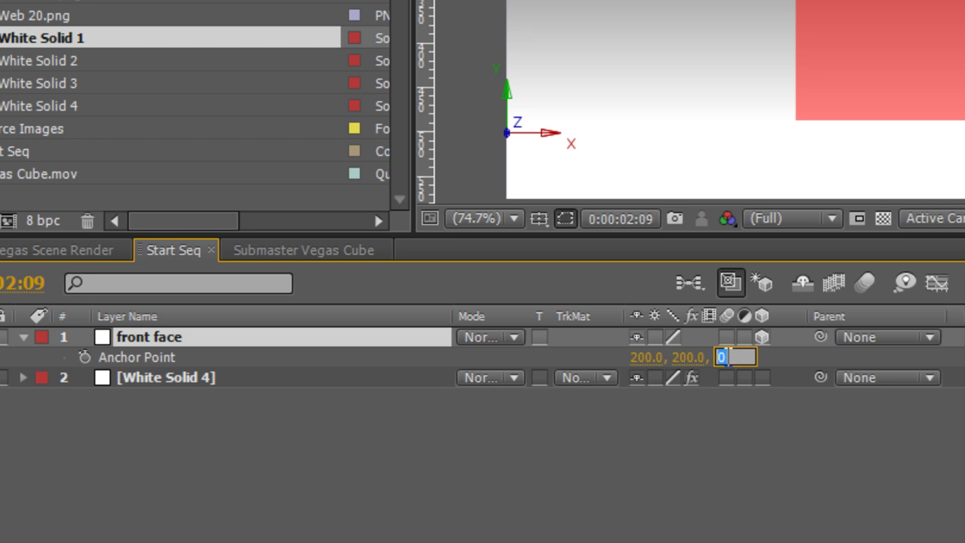
text(200)
key(Return)
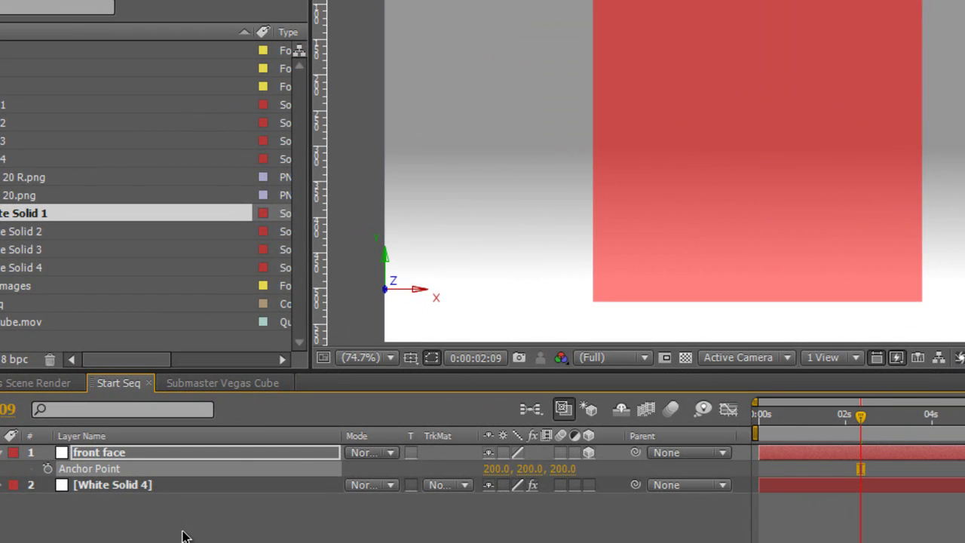
Duplicate front face and set the copy's Y Rotation to 90°
click(133, 455)
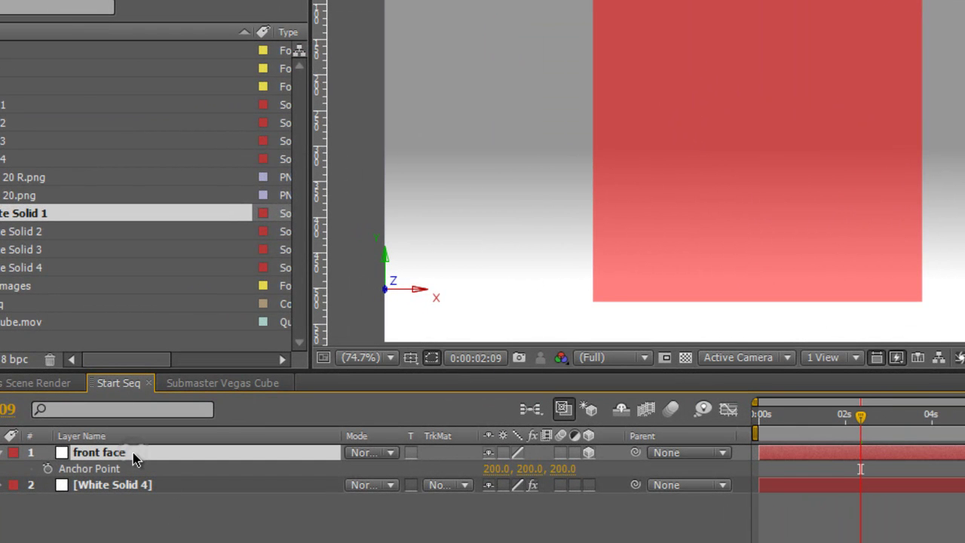
key(ctrl+d)
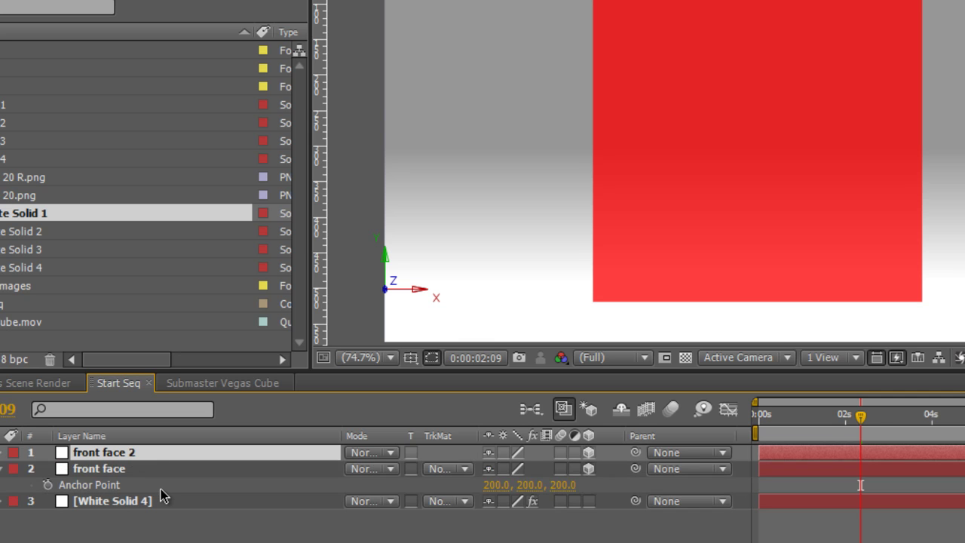
key(r)
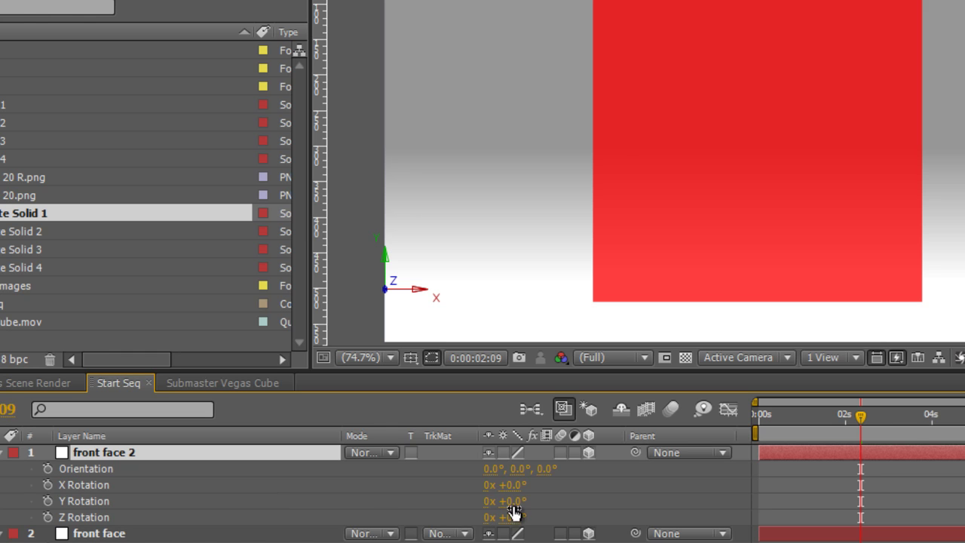
drag(515, 502, 582, 492)
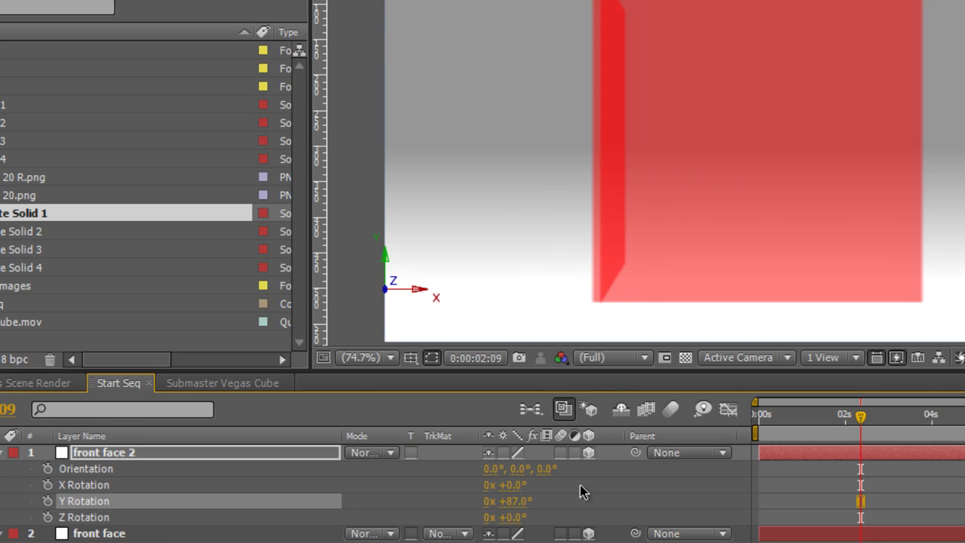
click(516, 501)
text(90)
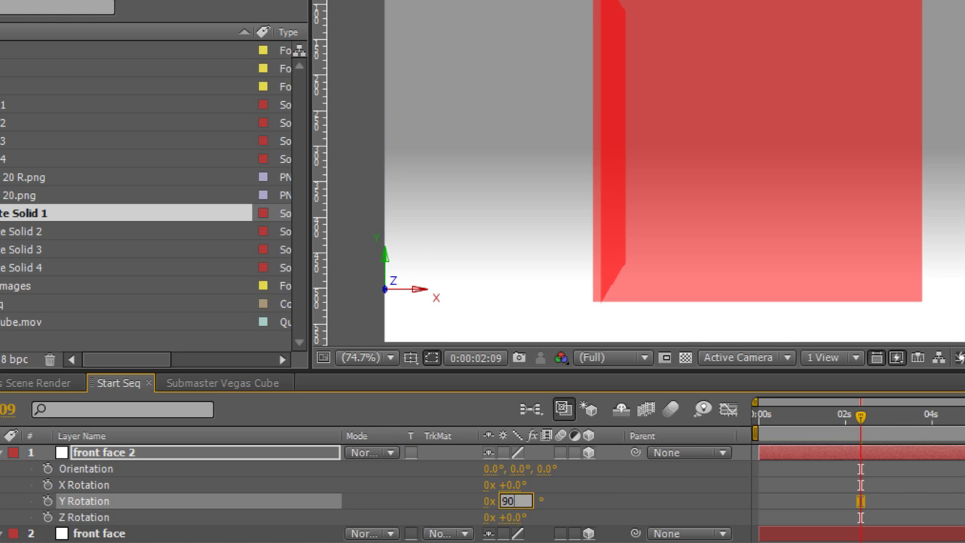
key(Return)
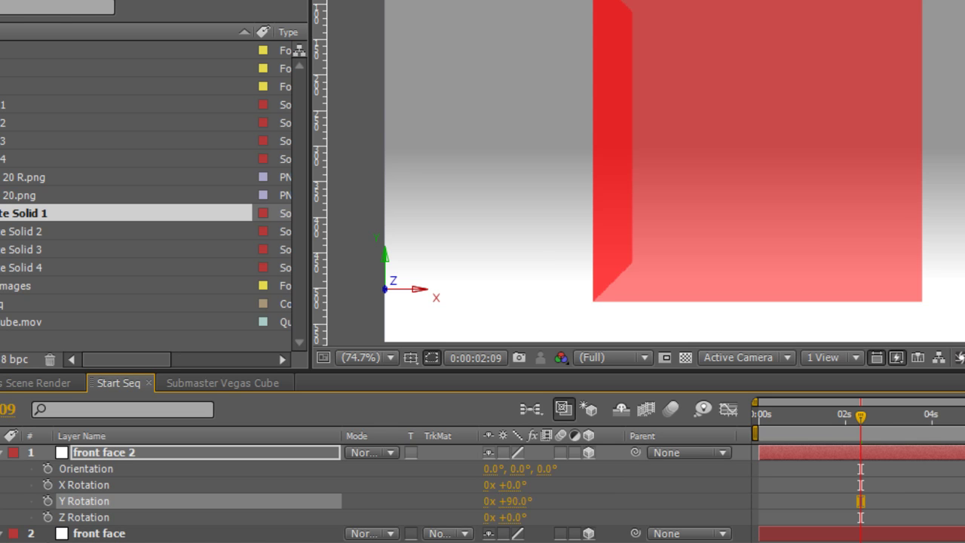
Rename the front face 2 copy to 'left face'
click(106, 455)
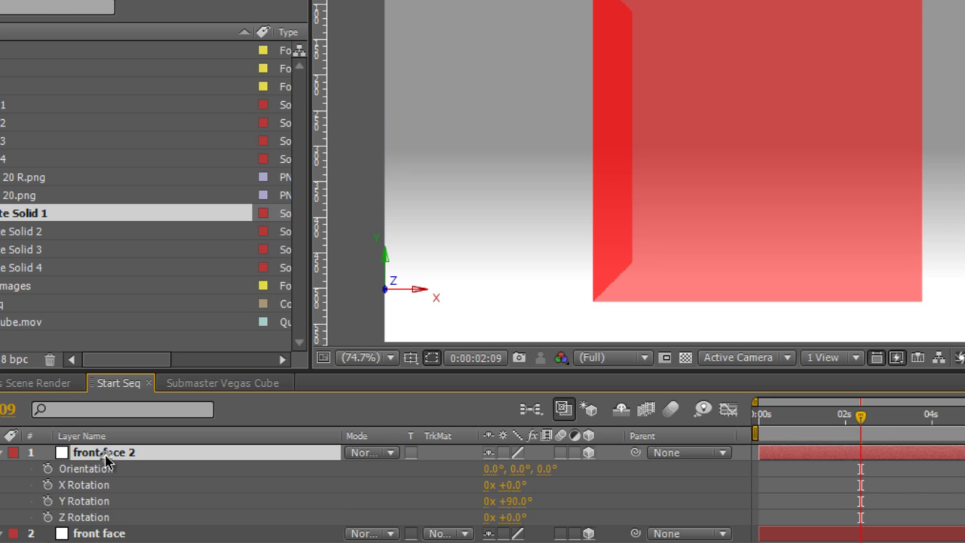
key(Return)
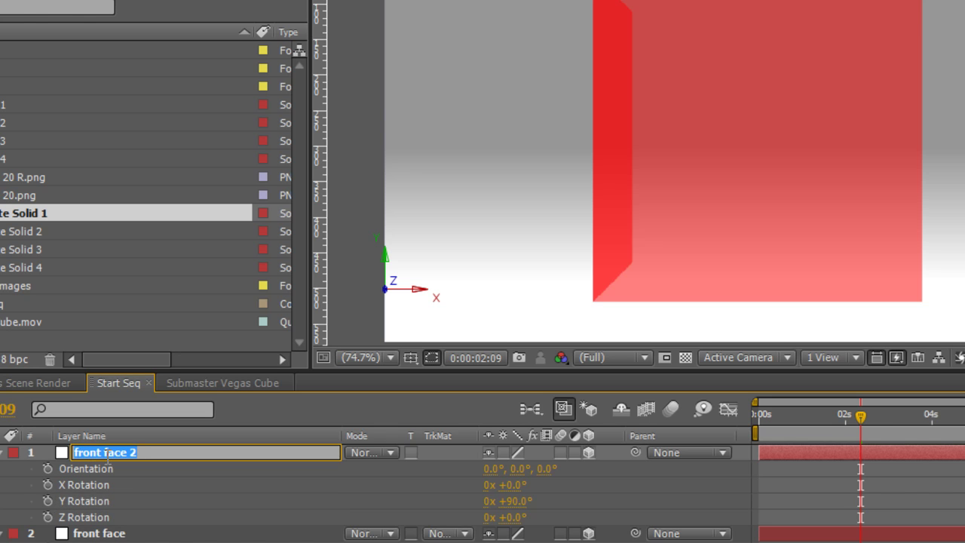
text(left face)
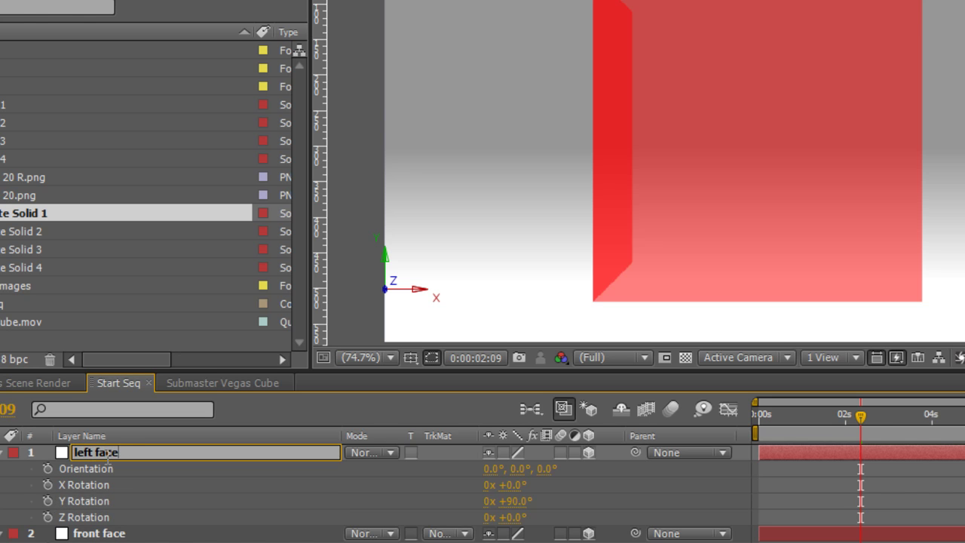
key(Return)
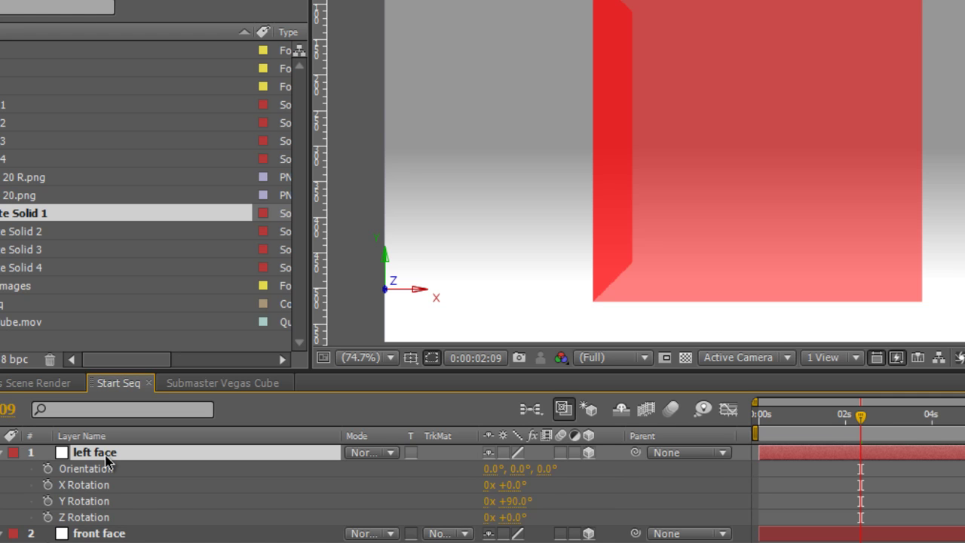
Duplicate left face and set the copy's Y Rotation to 180°
key(ctrl+d)
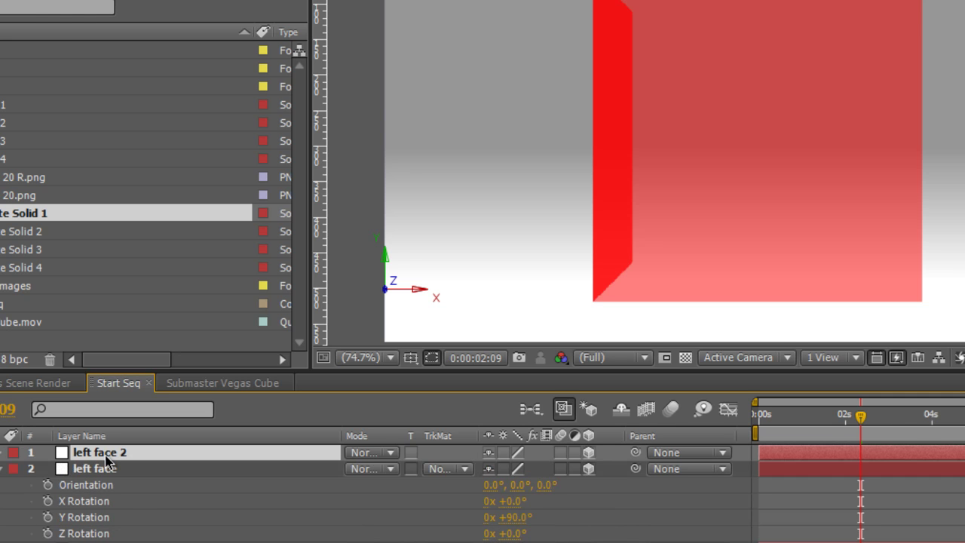
key(r)
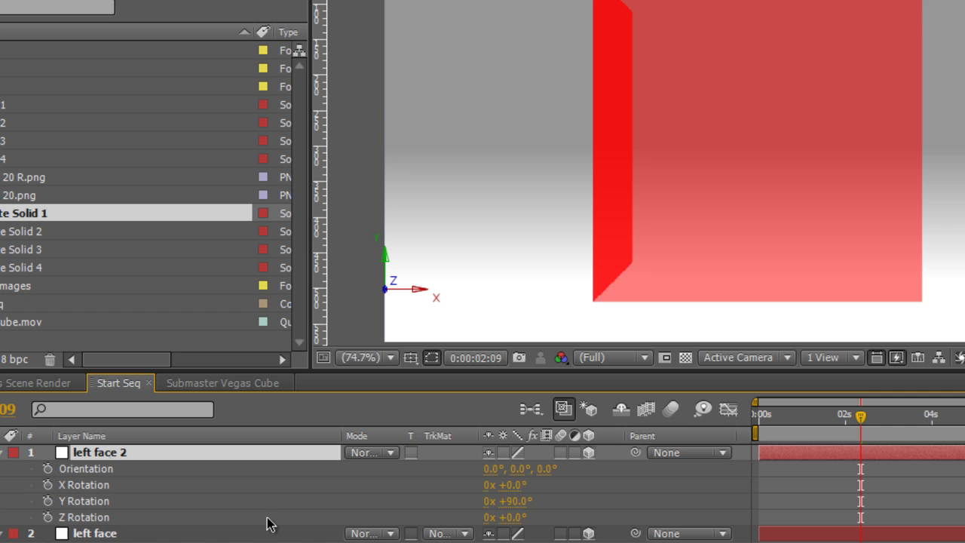
drag(517, 510, 573, 493)
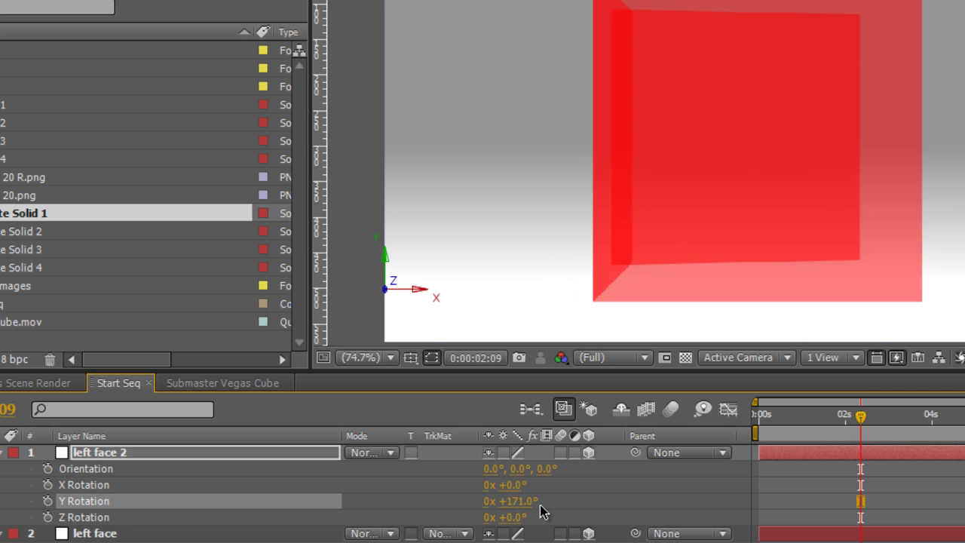
click(513, 501)
text(180)
key(Return)
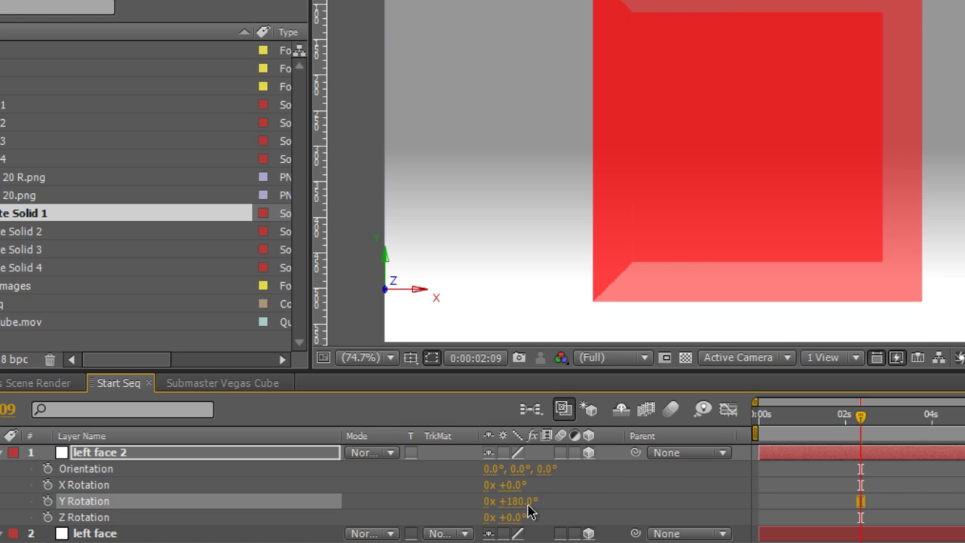
Rename the rotated copy 'back face' and duplicate it
click(121, 453)
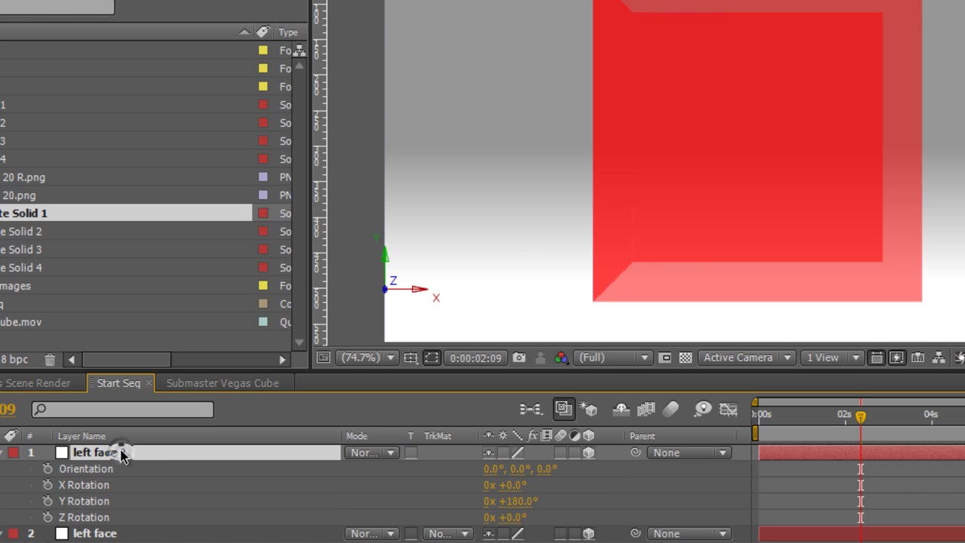
key(Return)
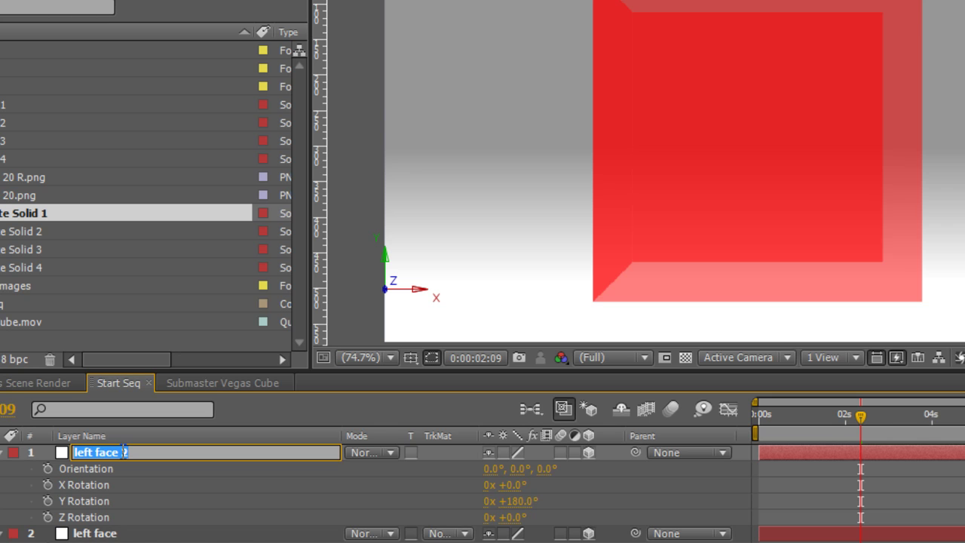
text(back face)
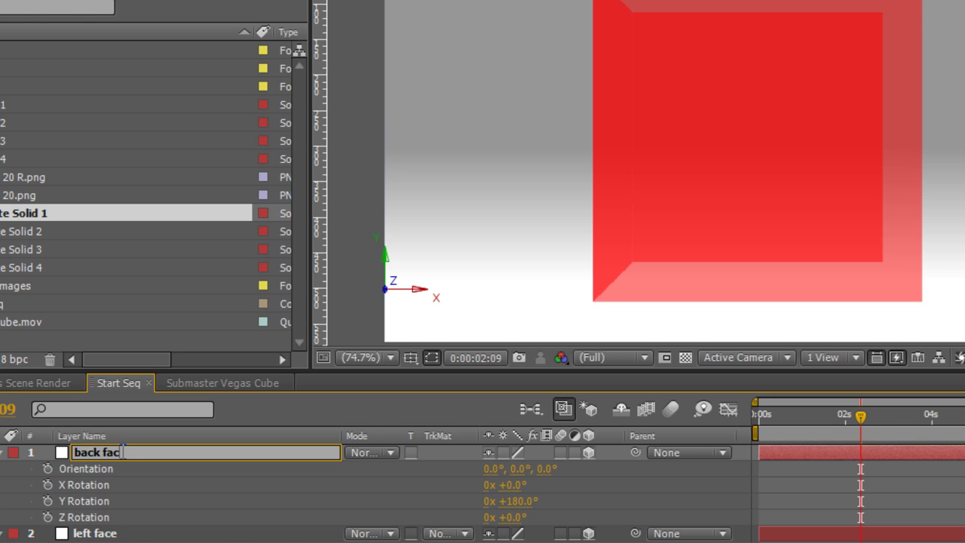
key(Return)
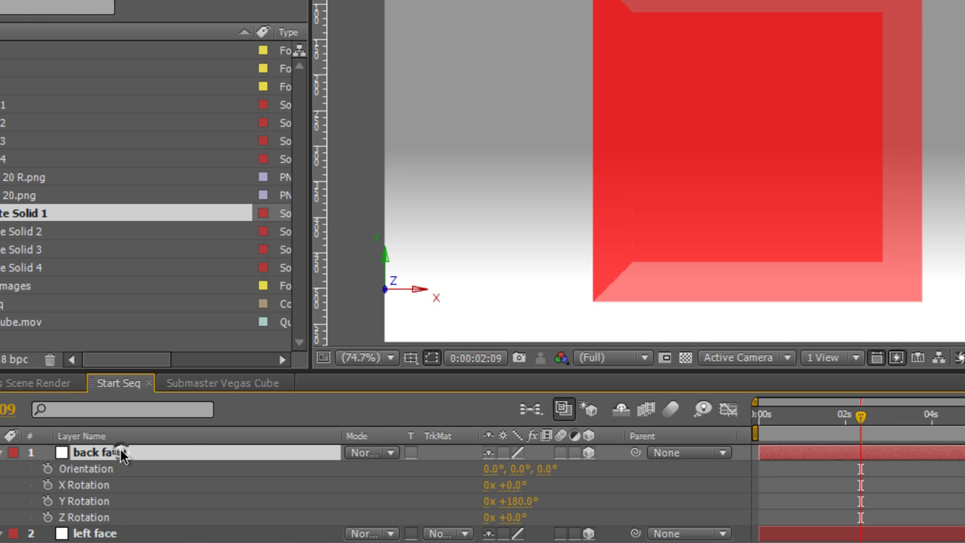
key(ctrl+d)
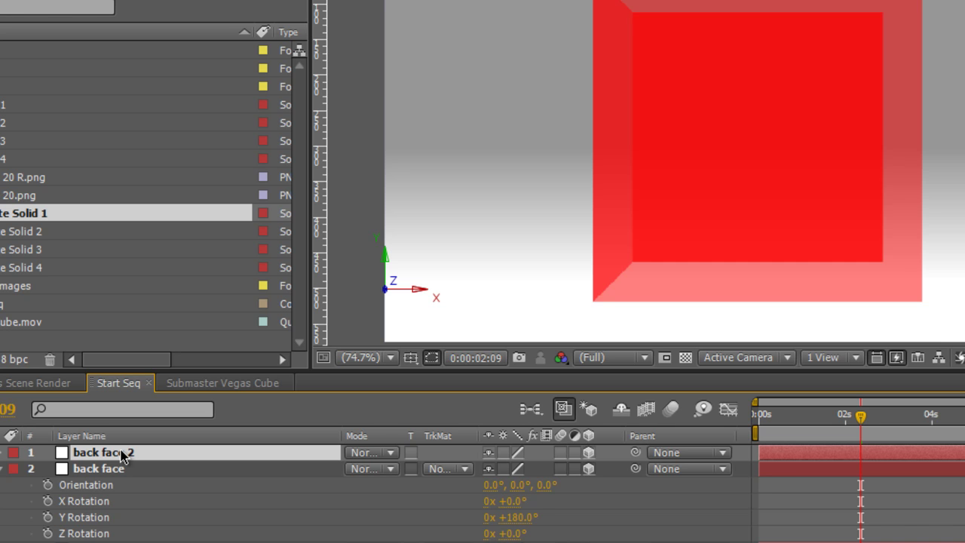
Set back face 2's Y Rotation to 270° and rename it 'right face'
key(r)
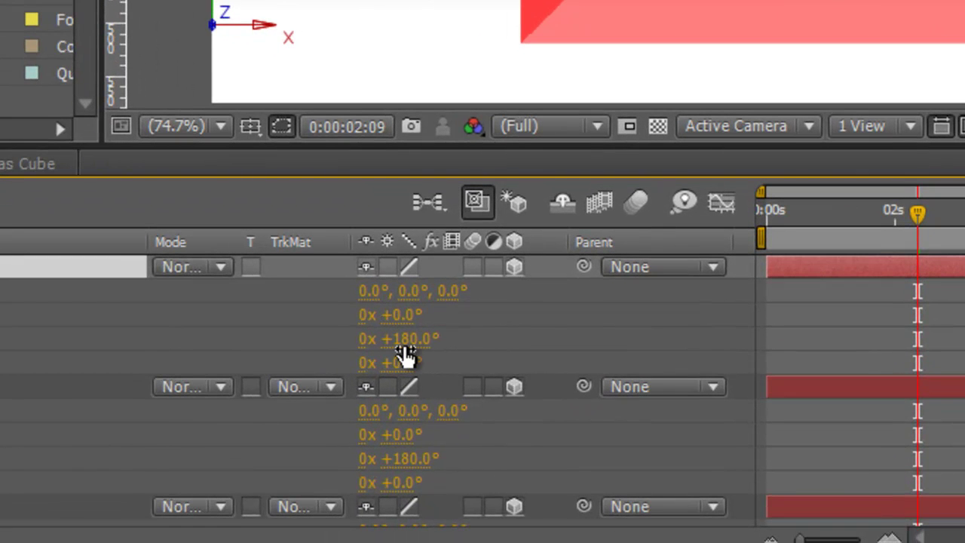
click(403, 341)
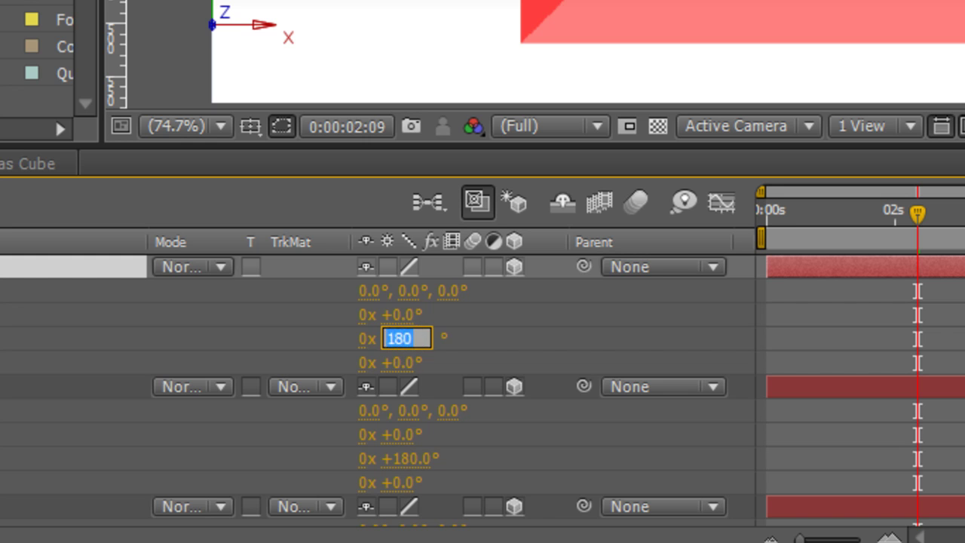
text(270)
key(Return)
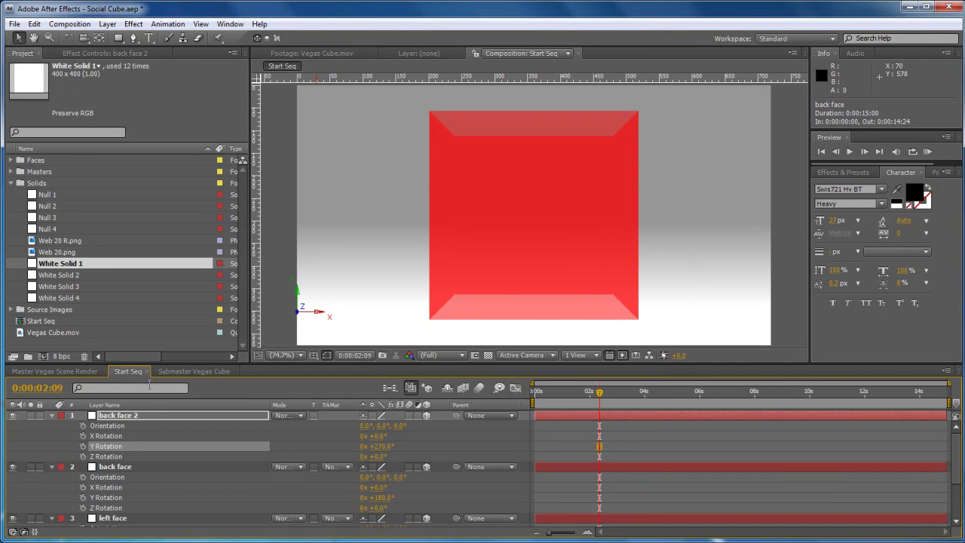
click(114, 416)
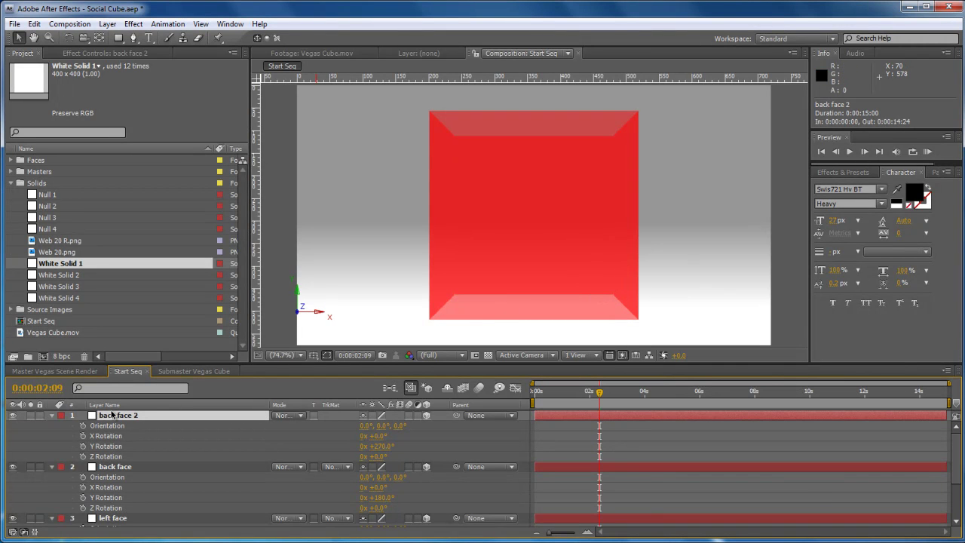
key(Return)
text(right face)
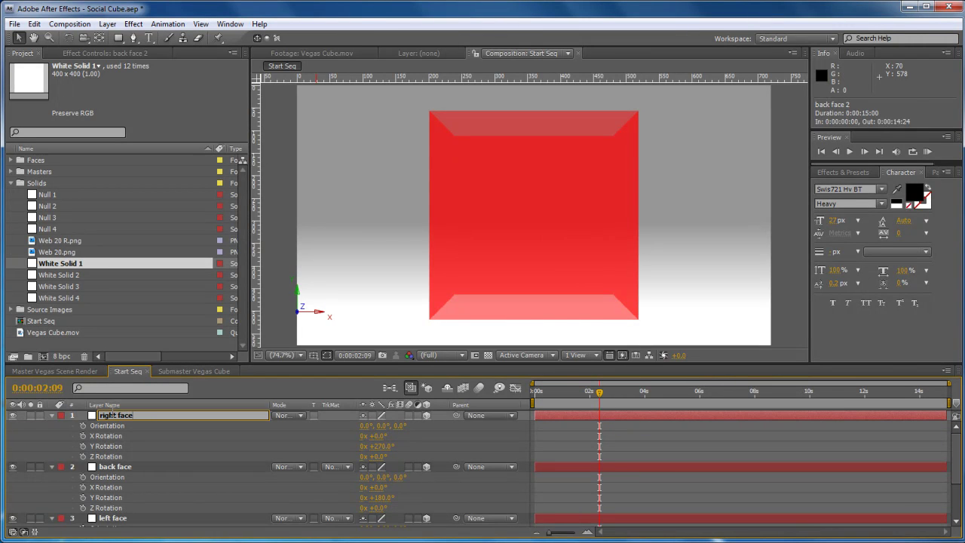
key(Return)
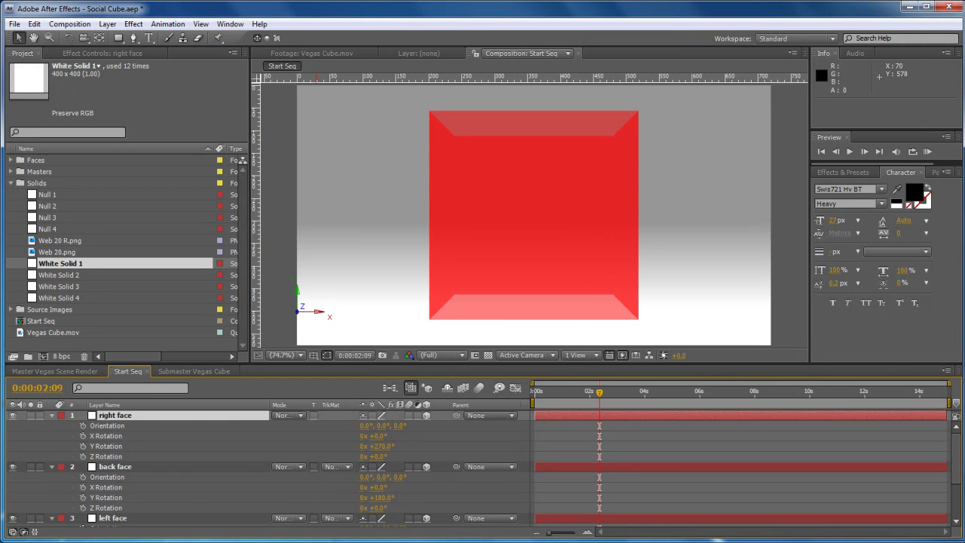
Collapse the properties of the right, back, left and front face layers
click(52, 415)
click(51, 425)
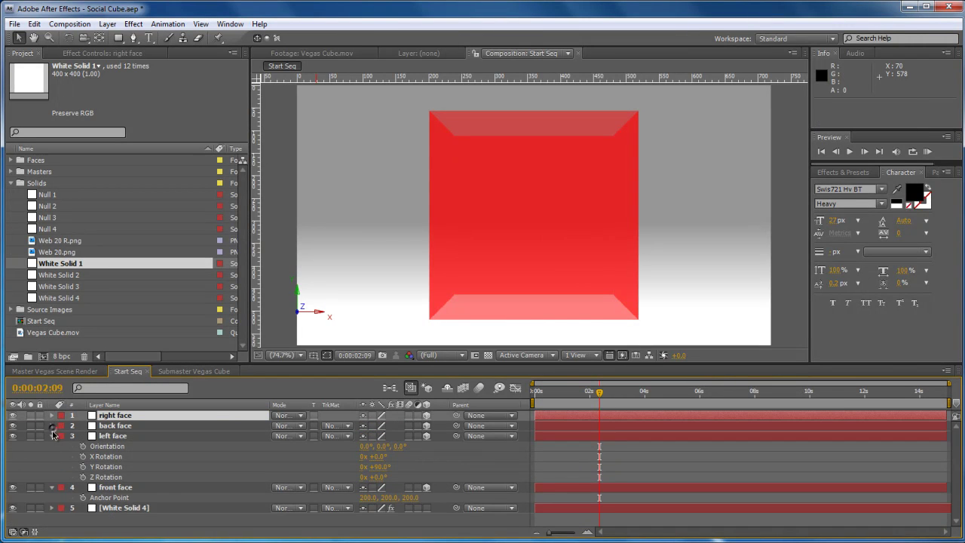
click(52, 436)
click(51, 445)
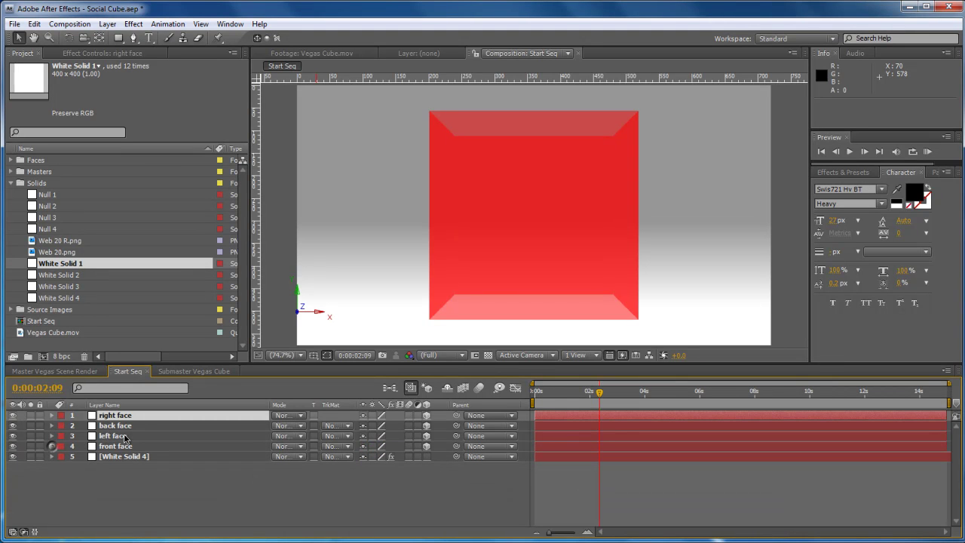
click(120, 447)
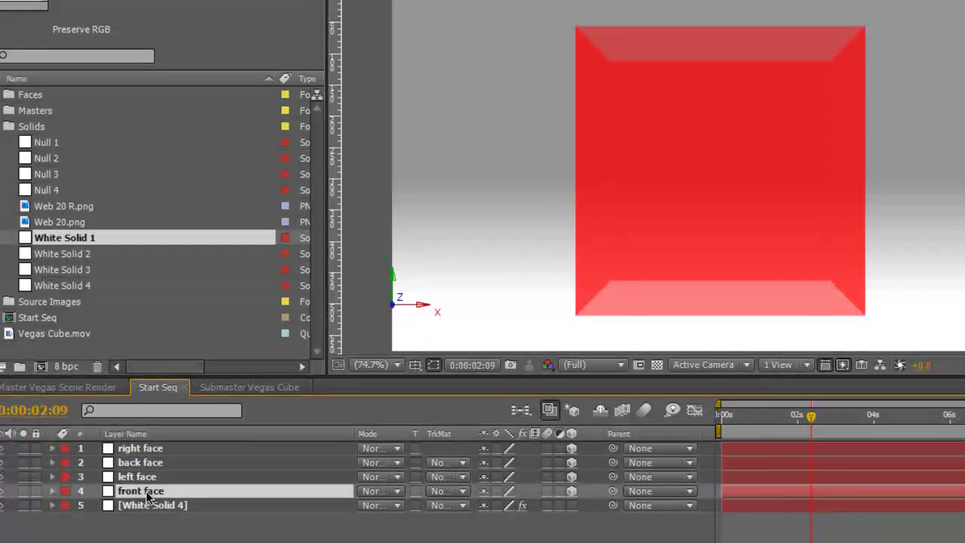
Duplicate front face and set the copy's X Rotation to -90° to form the top
key(ctrl+d)
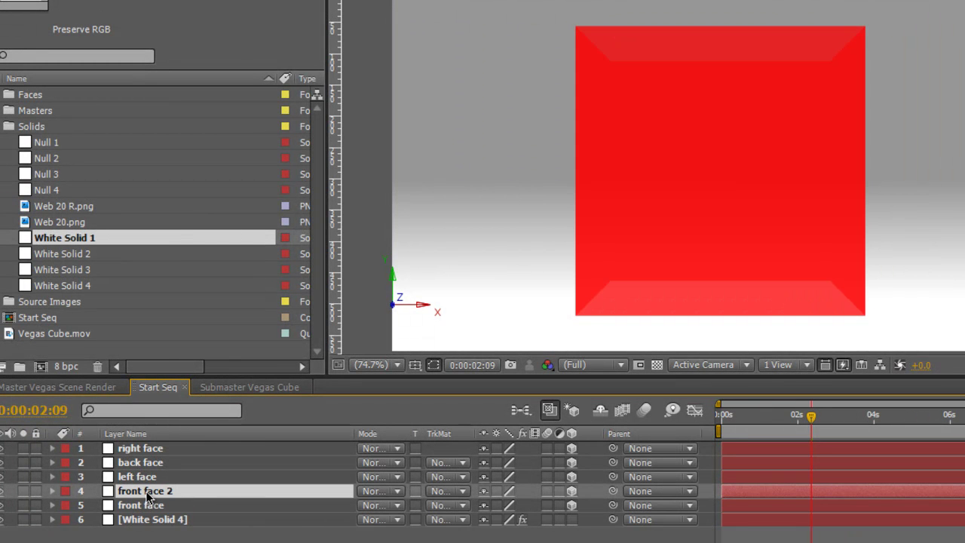
key(r)
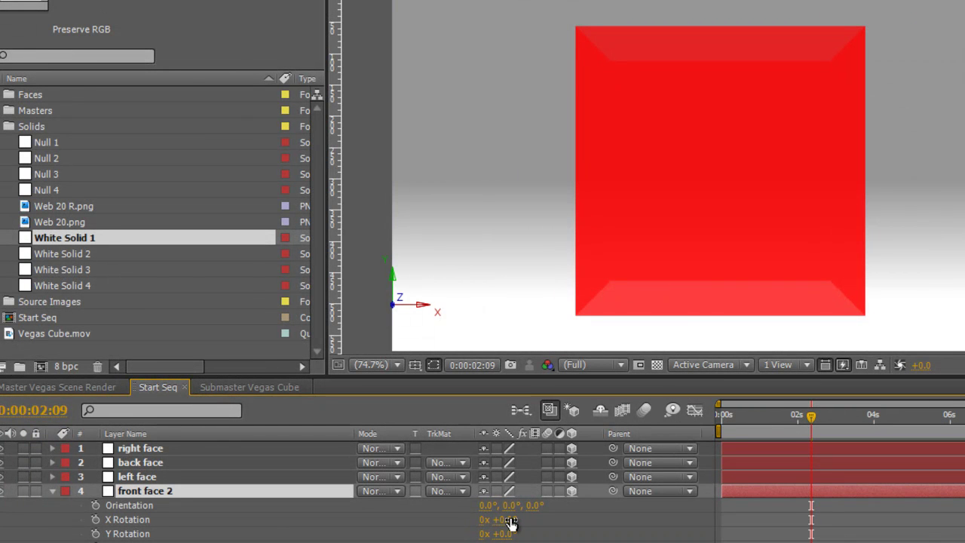
drag(511, 522, 473, 522)
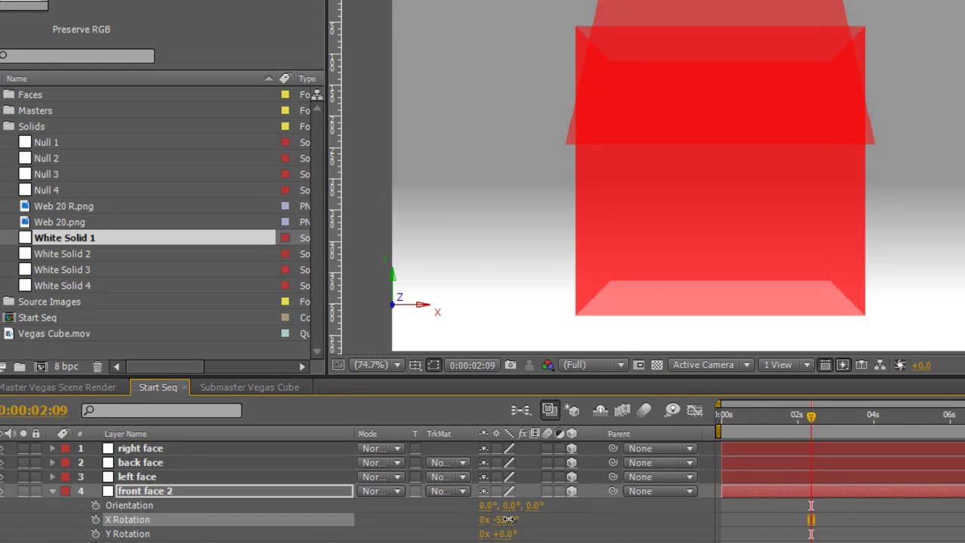
drag(509, 518, 486, 519)
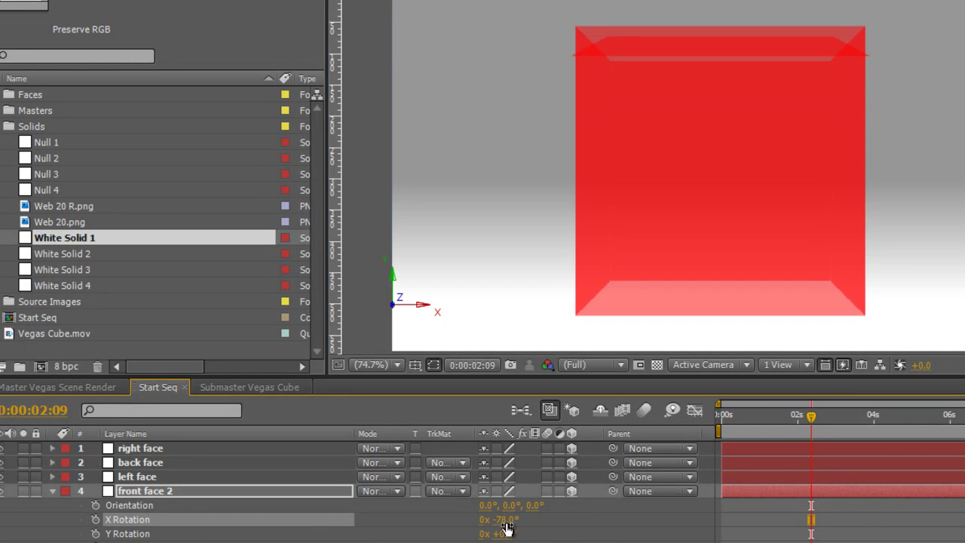
click(503, 519)
text(90)
key(Return)
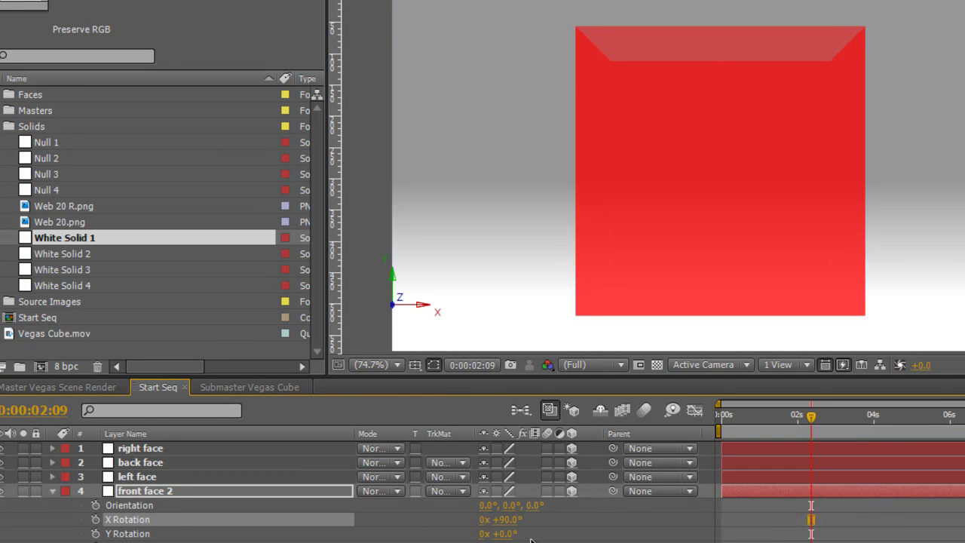
drag(501, 519, 527, 518)
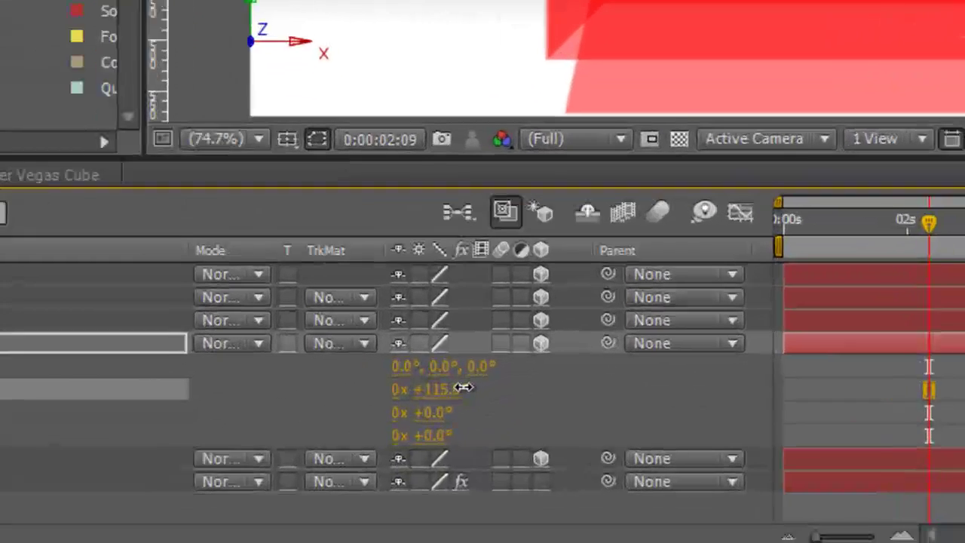
drag(464, 387, 454, 399)
click(424, 352)
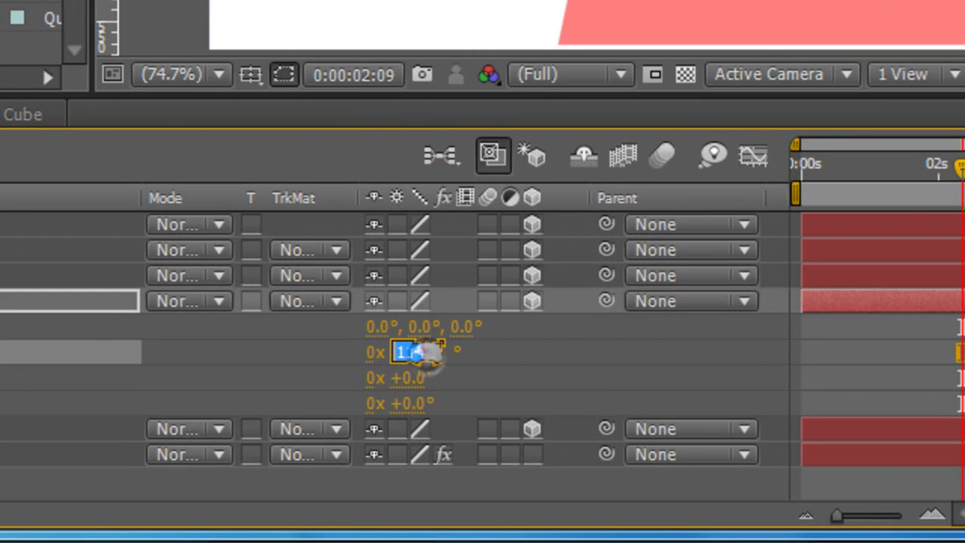
text(-90)
key(Return)
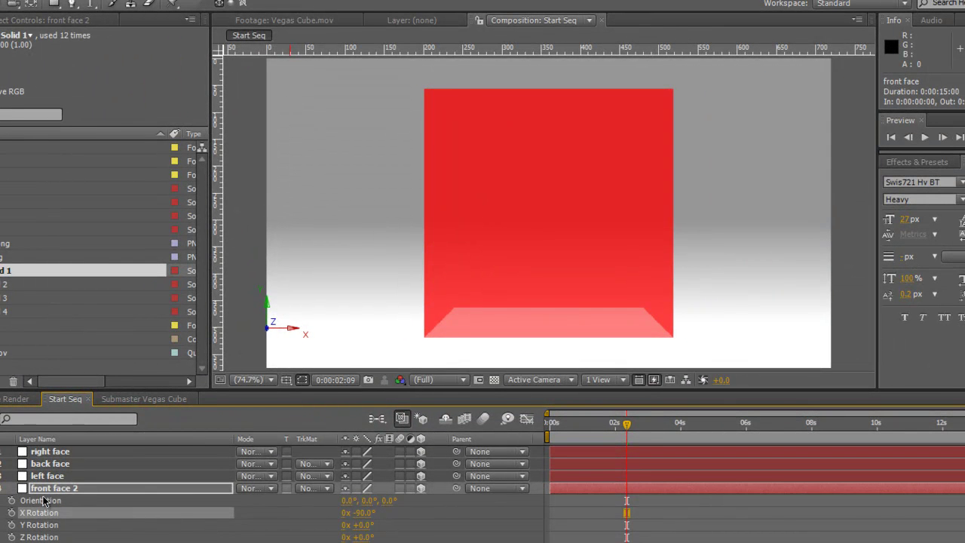
Rename the front face 2 copy to 'top face'
click(43, 490)
key(Return)
text(top)
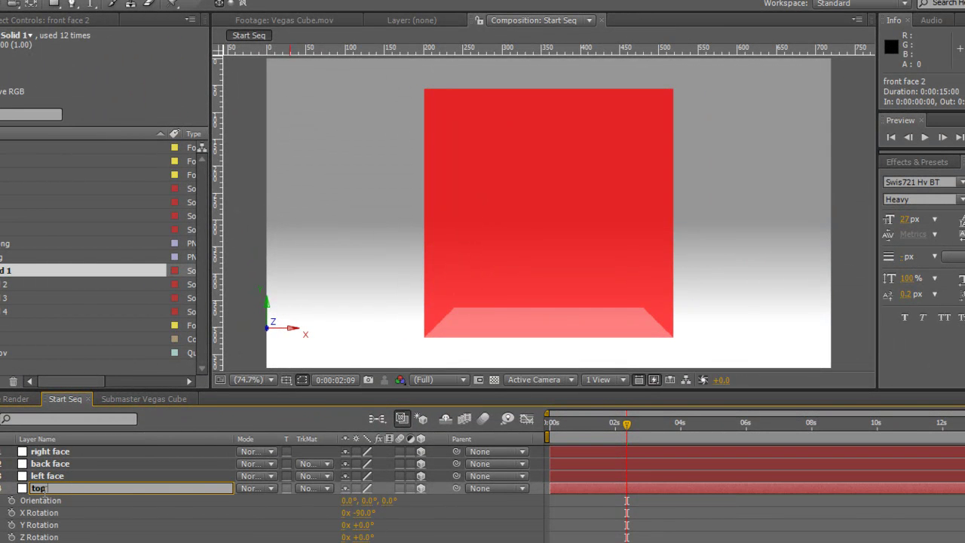
text( face)
key(Return)
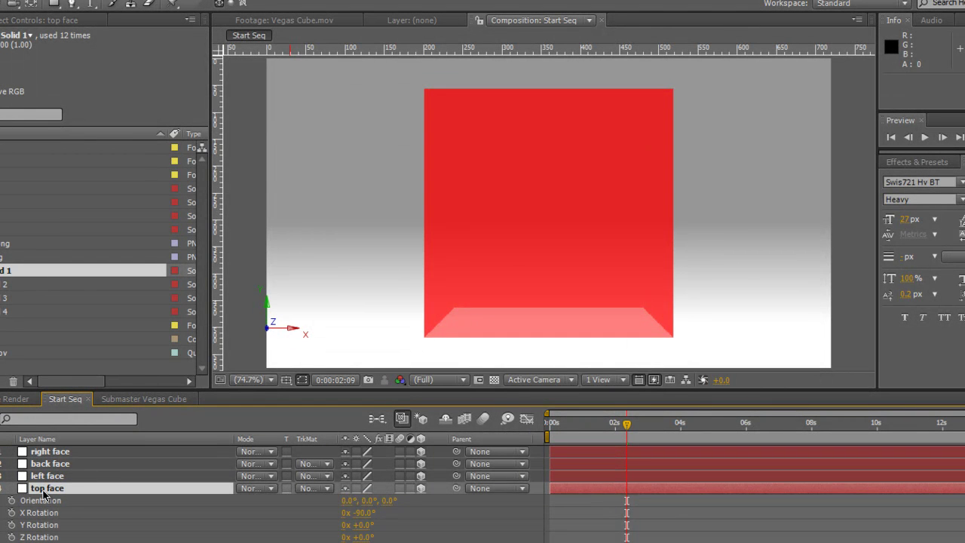
Duplicate top face and set the copy's X Rotation to +90°
key(ctrl+d)
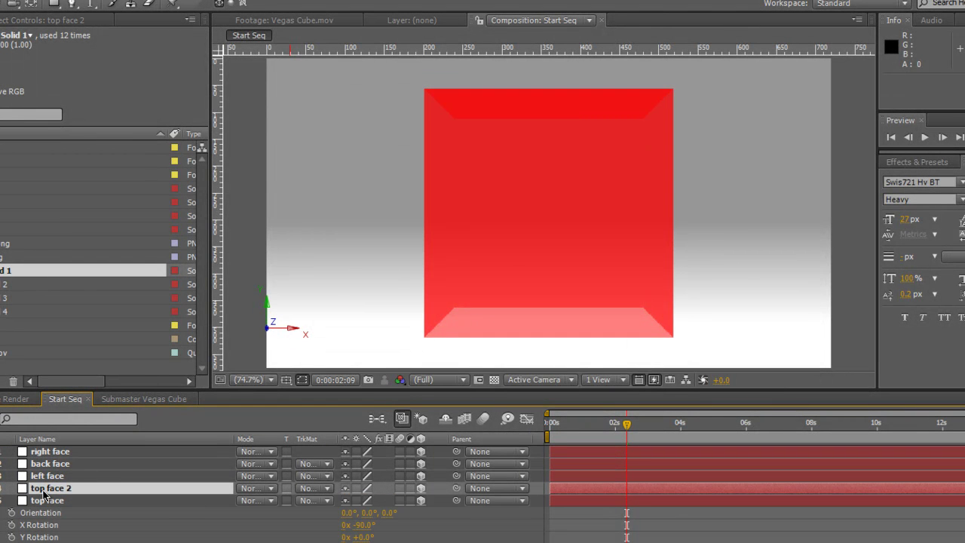
key(r)
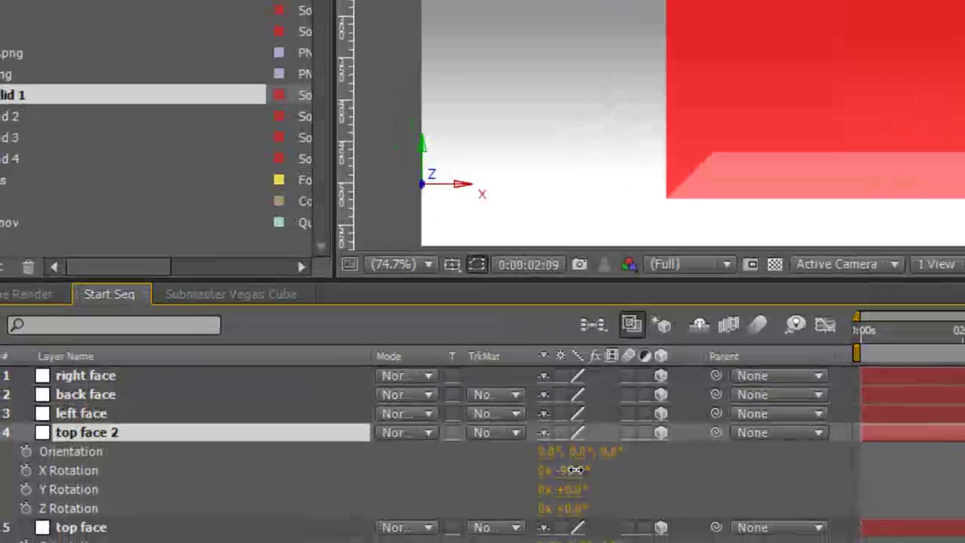
click(362, 512)
key(Return)
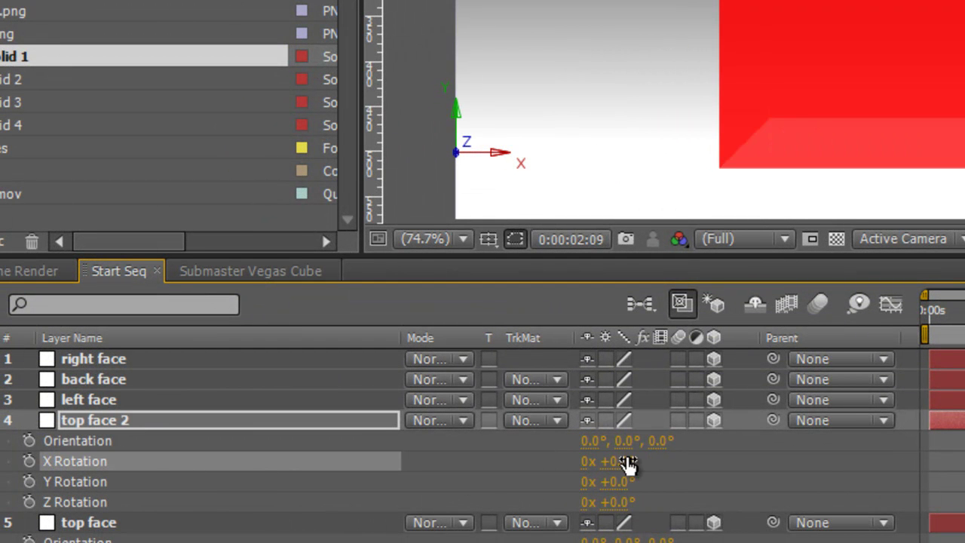
click(626, 461)
text(+90)
key(Return)
Rename the top face 2 copy to 'bottom face'
click(95, 428)
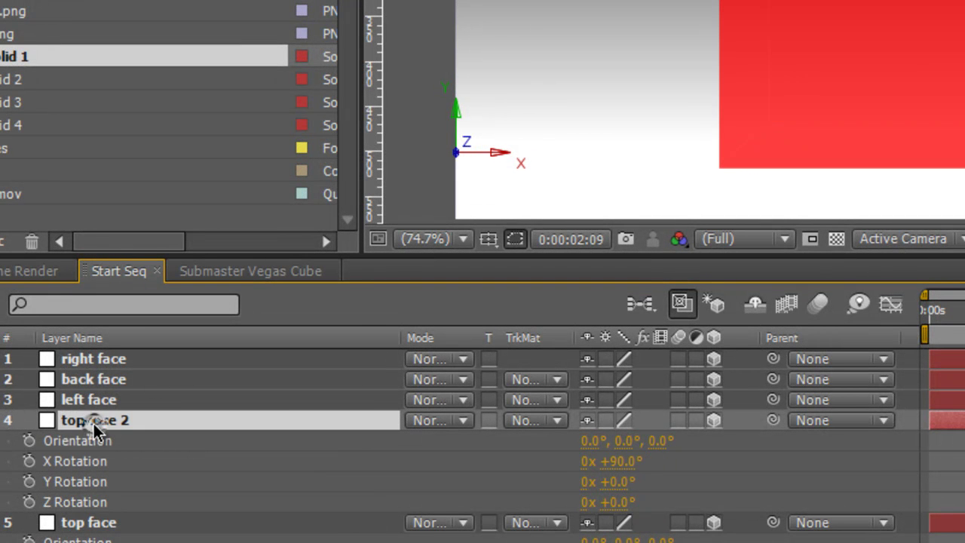
key(Return)
text(bottom)
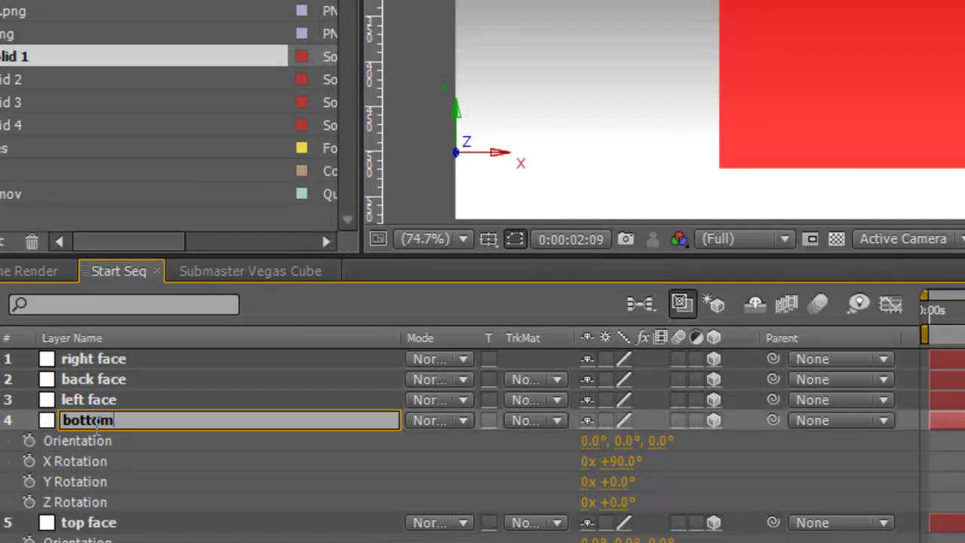
text( face)
key(Return)
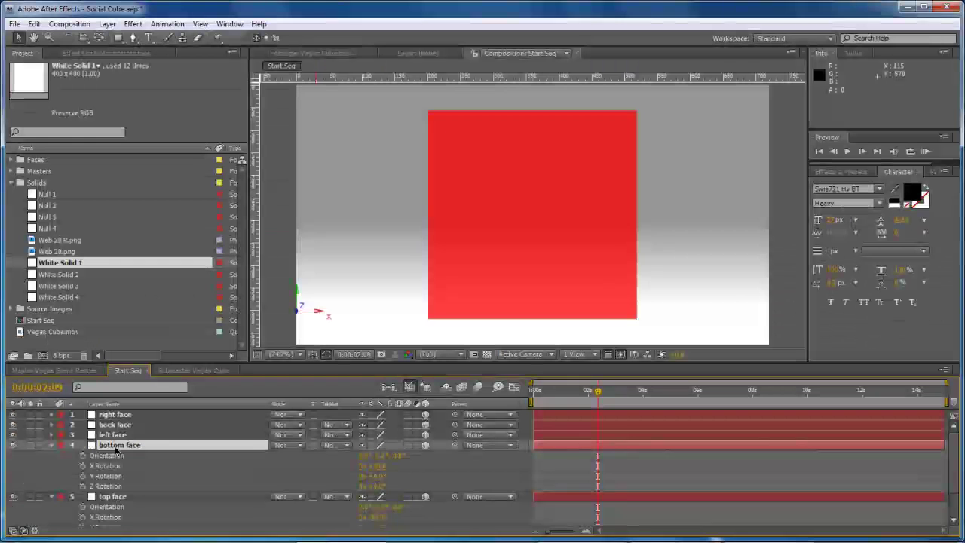
Collapse the bottom face and top face rotation properties and deselect all layers
click(52, 445)
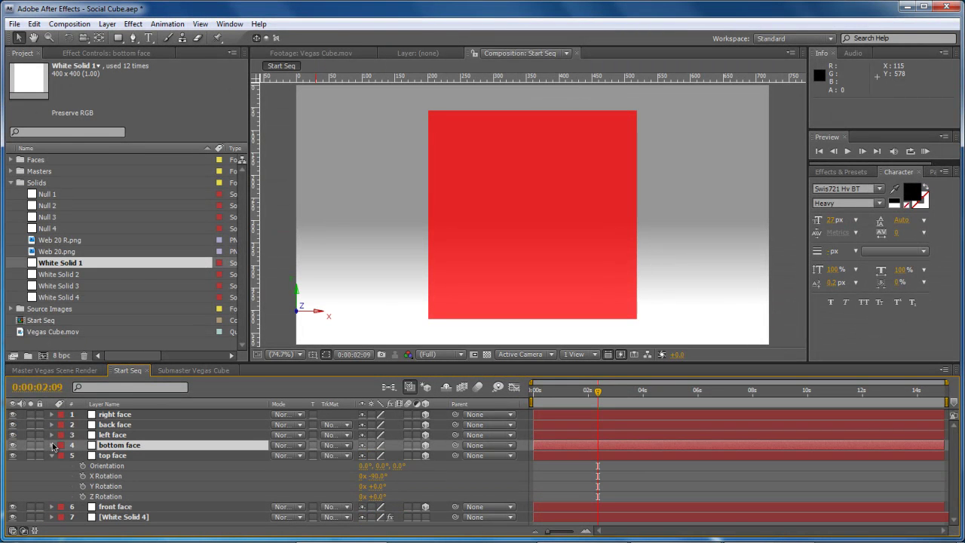
click(52, 456)
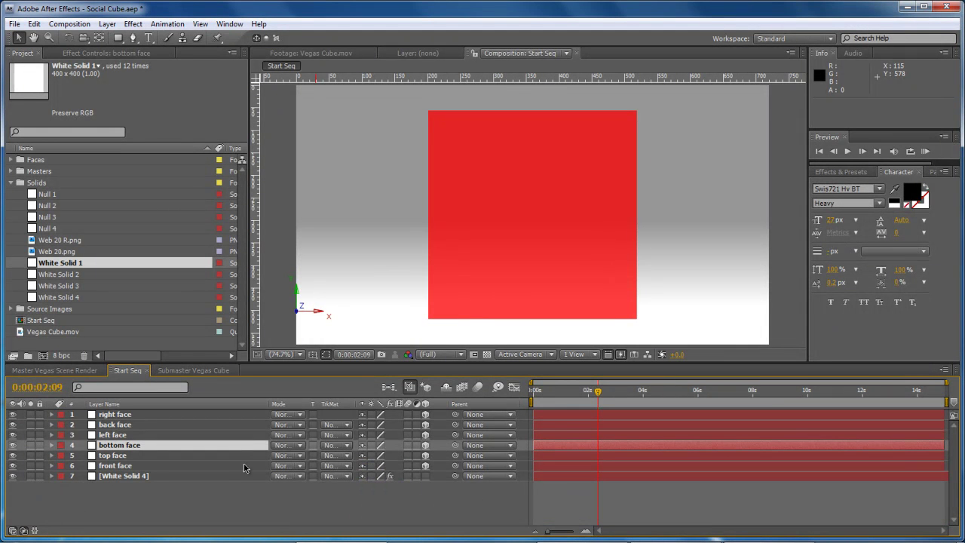
click(140, 503)
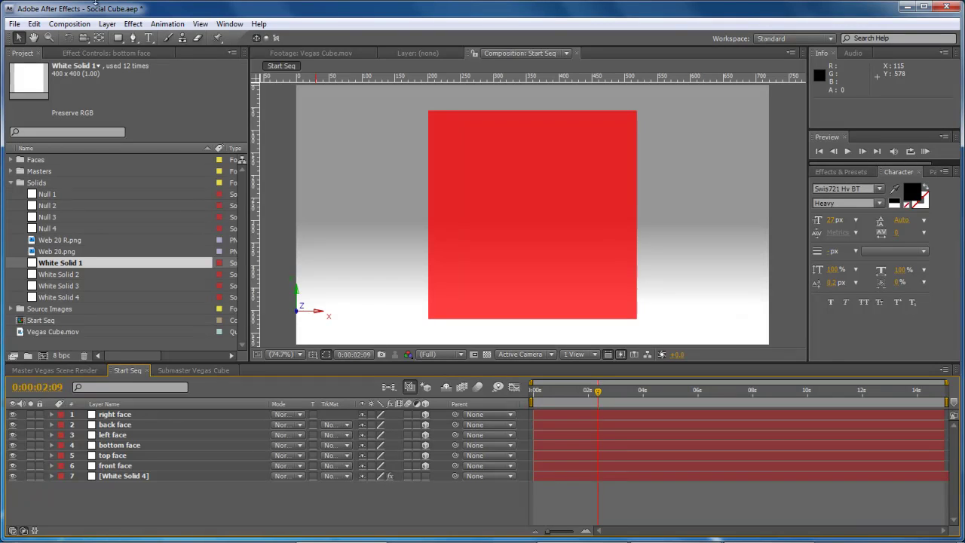
Add a new null object layer at the top of Start Seq and name it 'cube control'
click(108, 25)
mouse_move(121, 38)
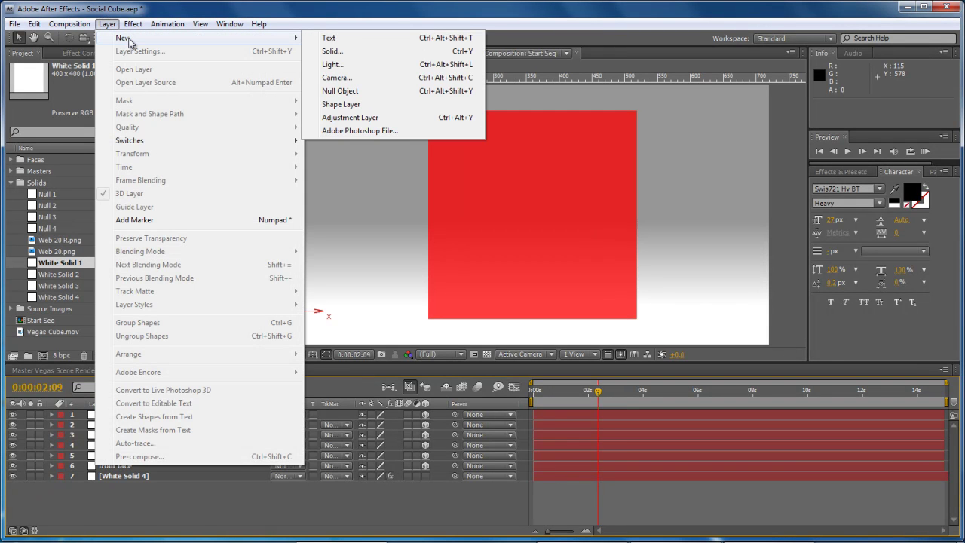
click(367, 91)
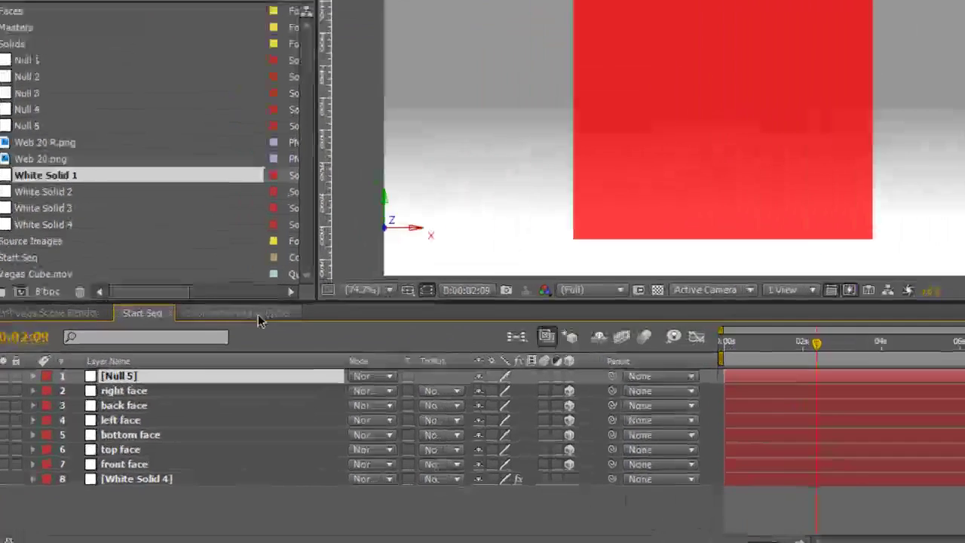
key(Return)
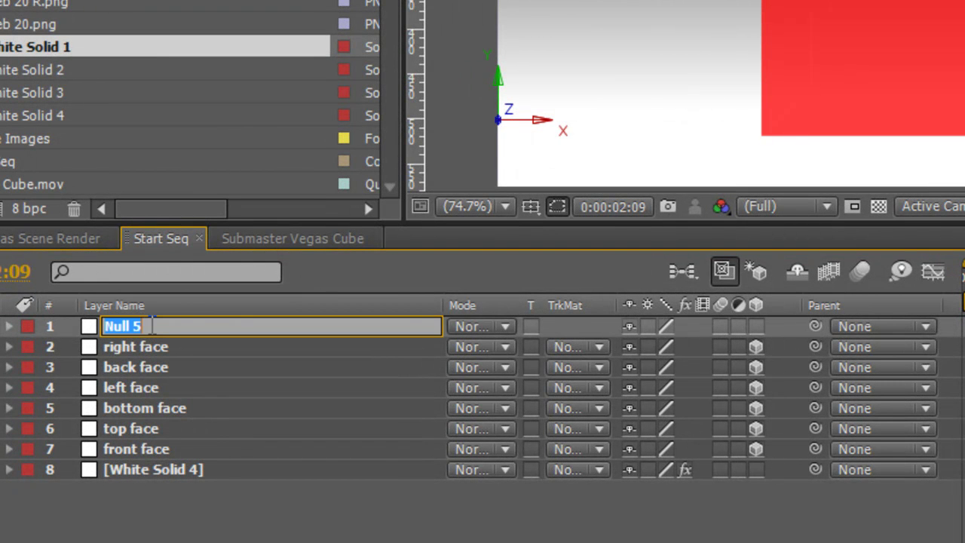
text(cube control)
key(Return)
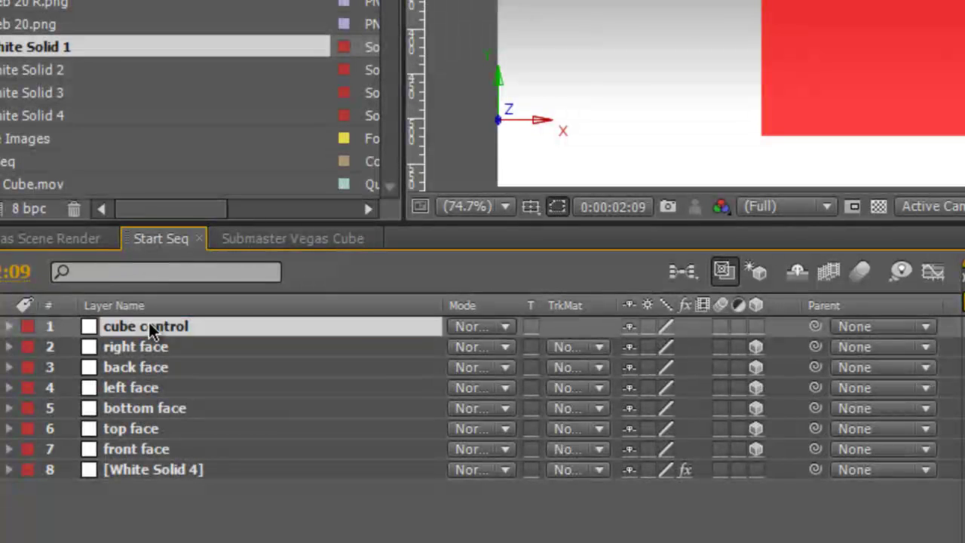
Parent the six face layers to the 'cube control' null and make the null a 3D layer
click(172, 450)
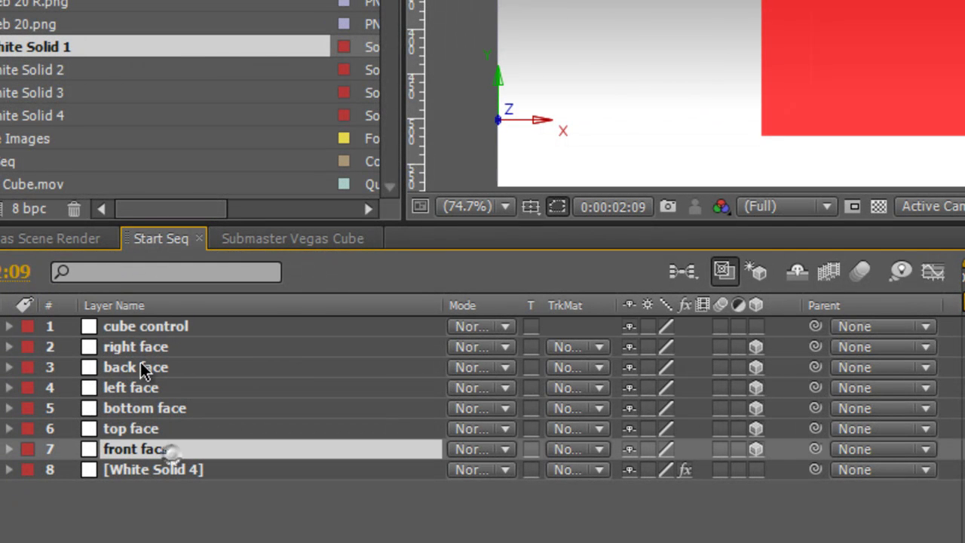
shift+click(144, 349)
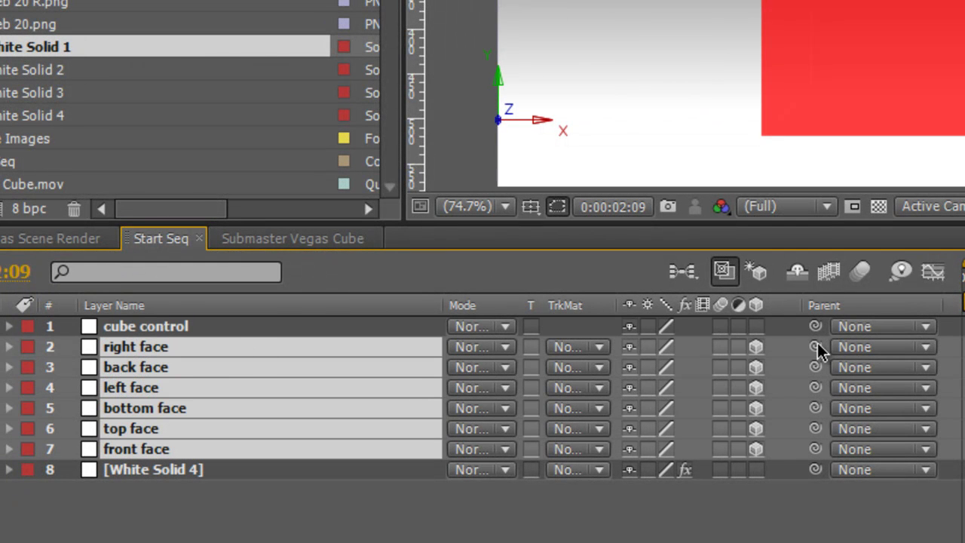
drag(815, 347, 148, 323)
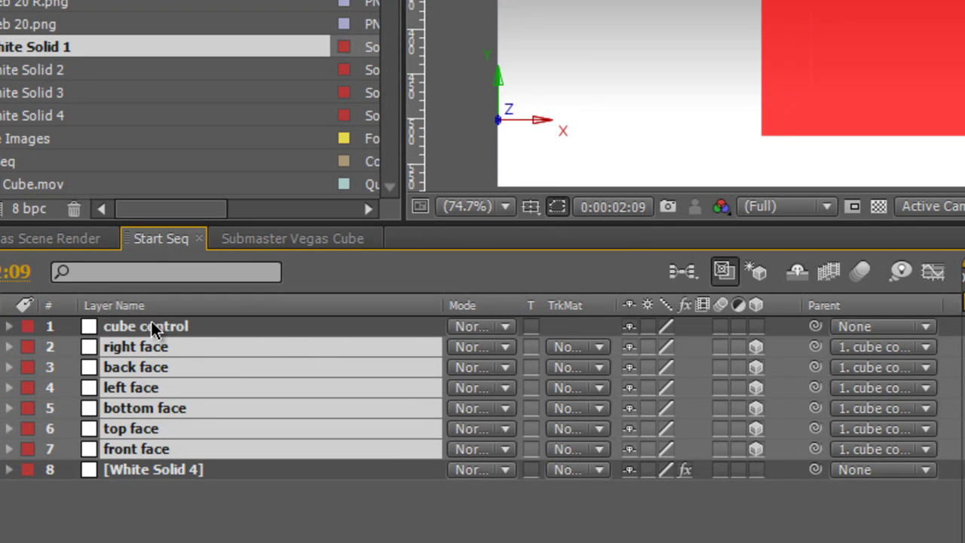
click(163, 326)
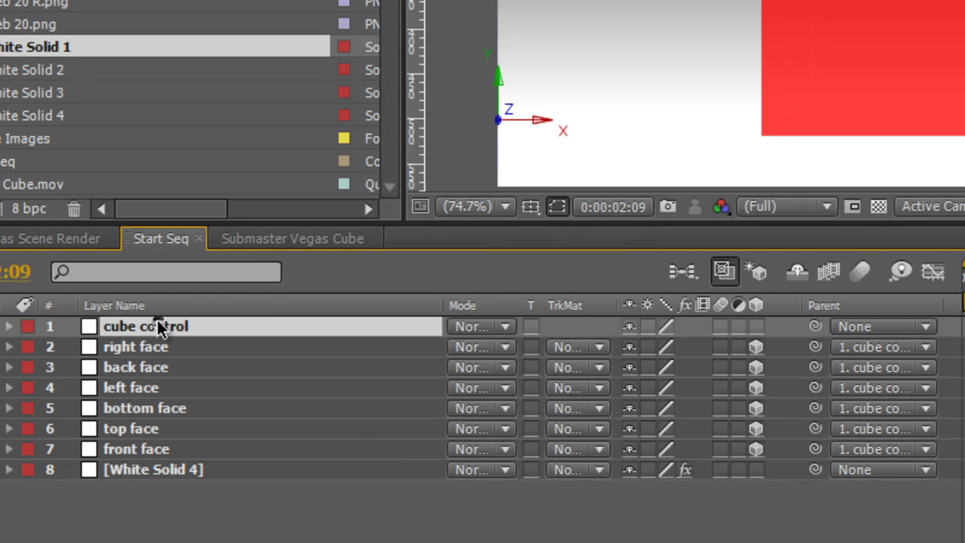
click(757, 326)
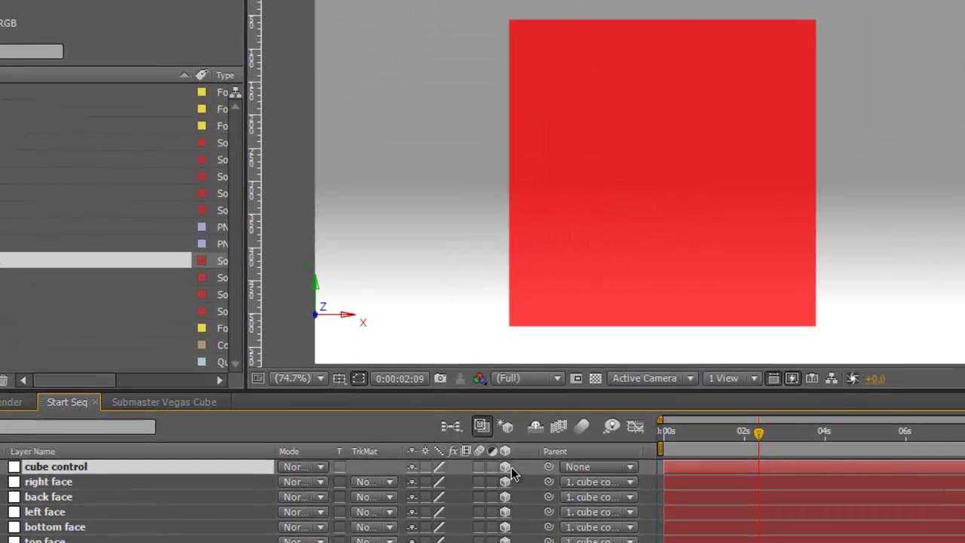
Rotate 'cube control' to X 22°, Y 42° and Z -61° to tilt the red cube
key(r)
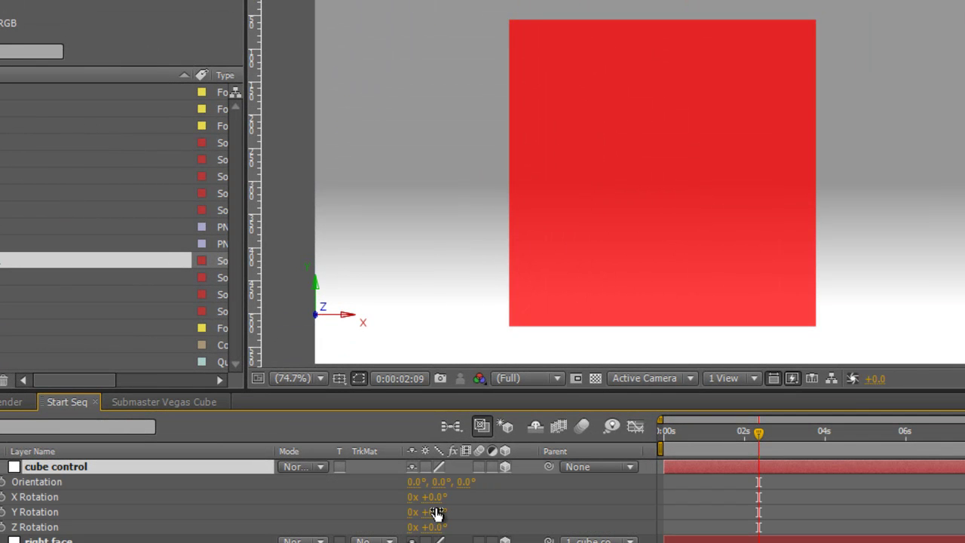
drag(436, 512, 454, 493)
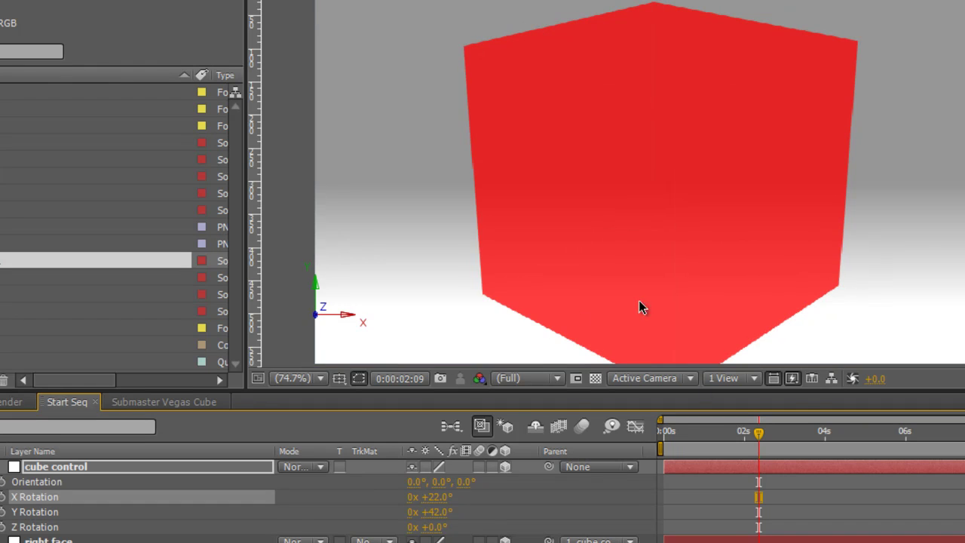
drag(437, 532, 398, 540)
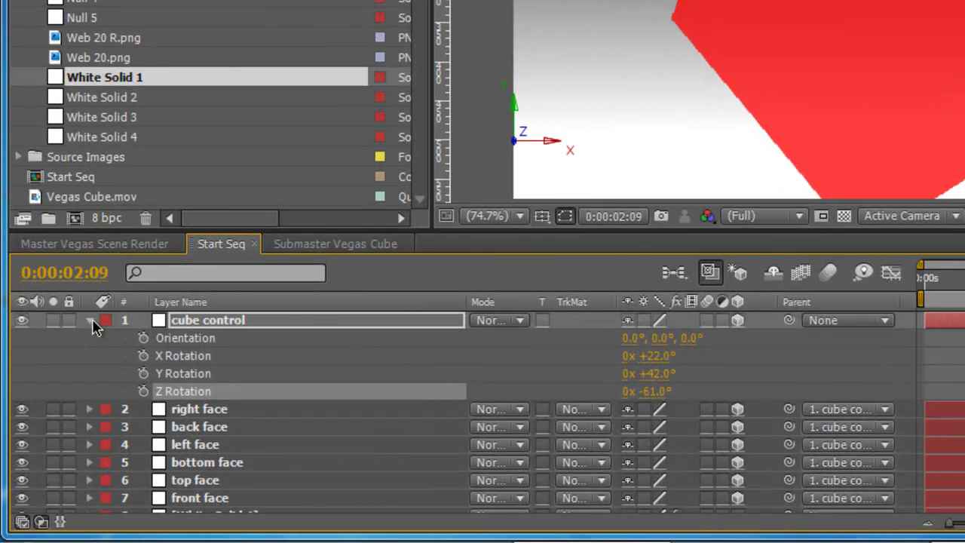
Pre-compose the front face layer into a new composition named 'front face'
click(92, 321)
click(214, 427)
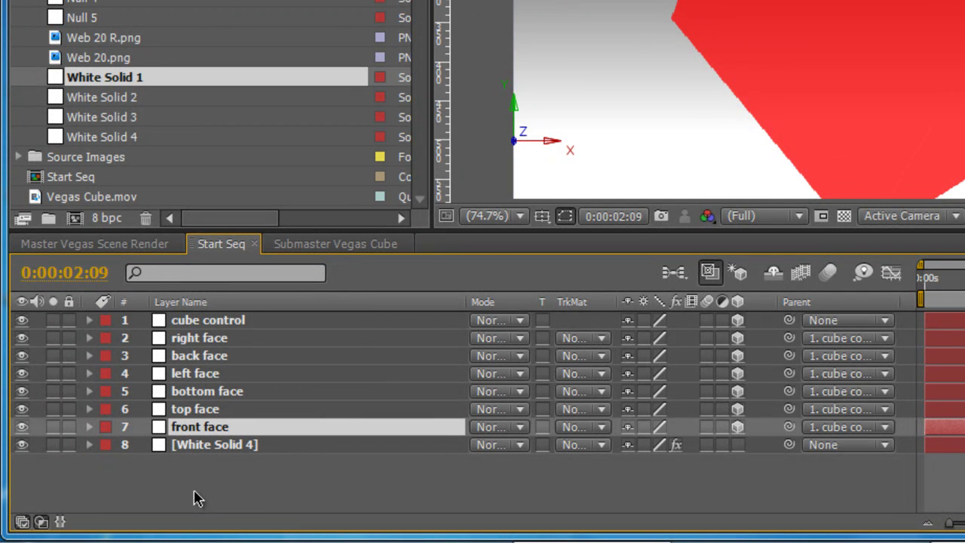
key(ctrl+shift+c)
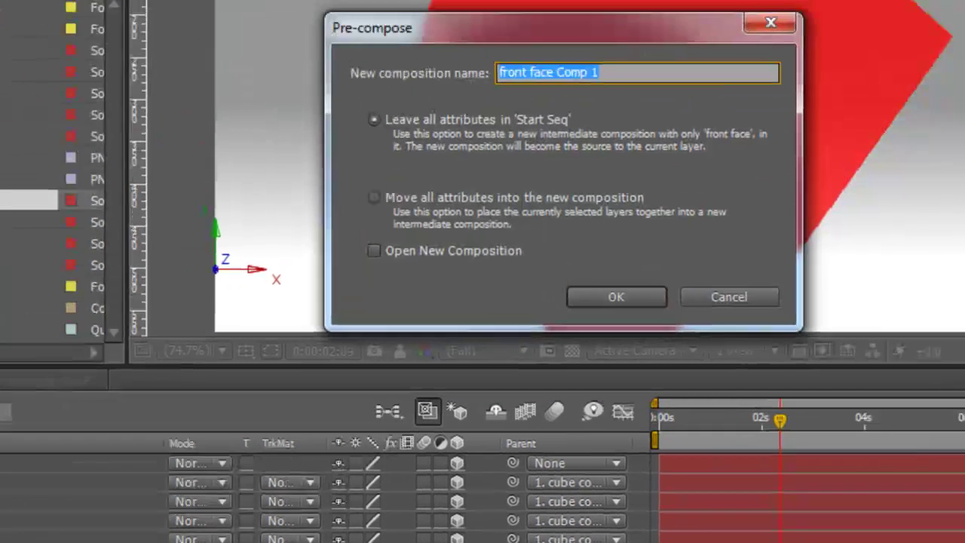
text(f)
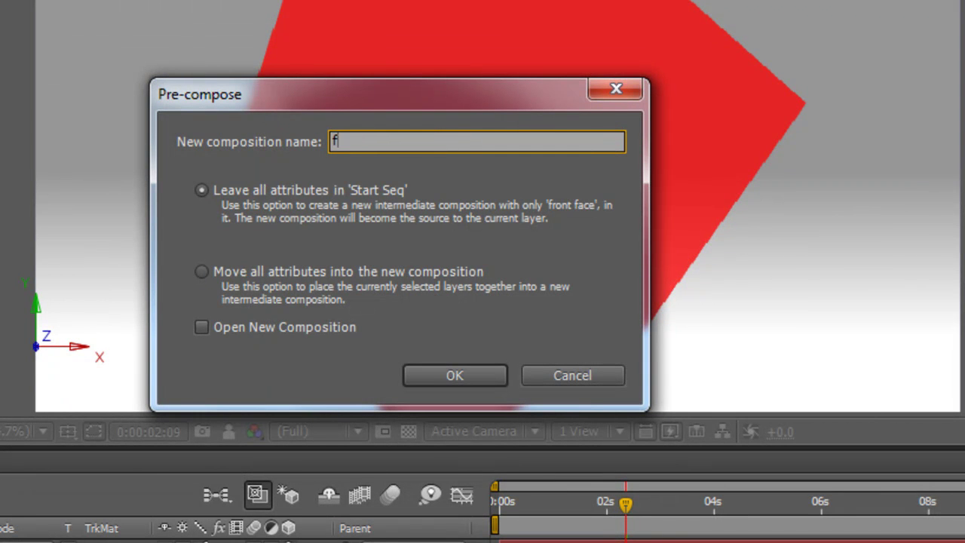
text(ront face)
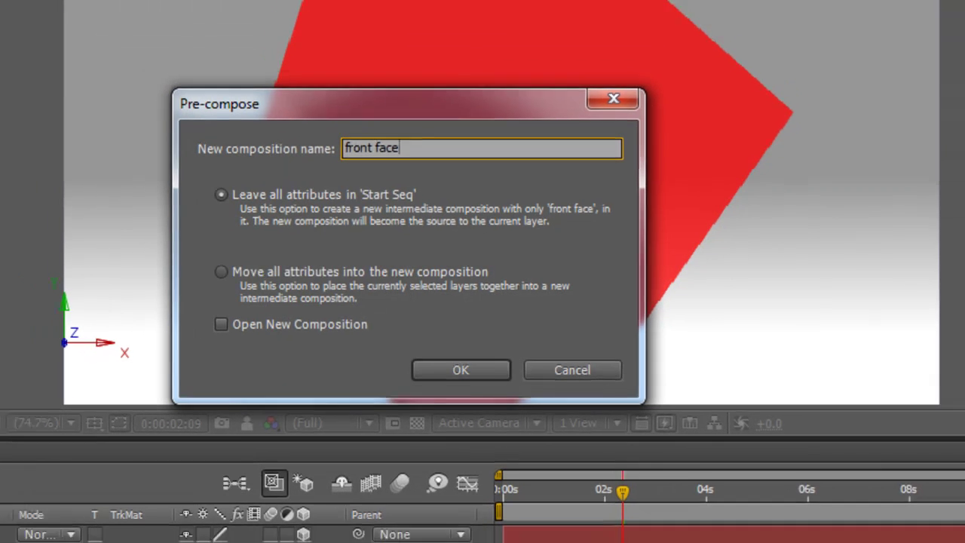
key(Return)
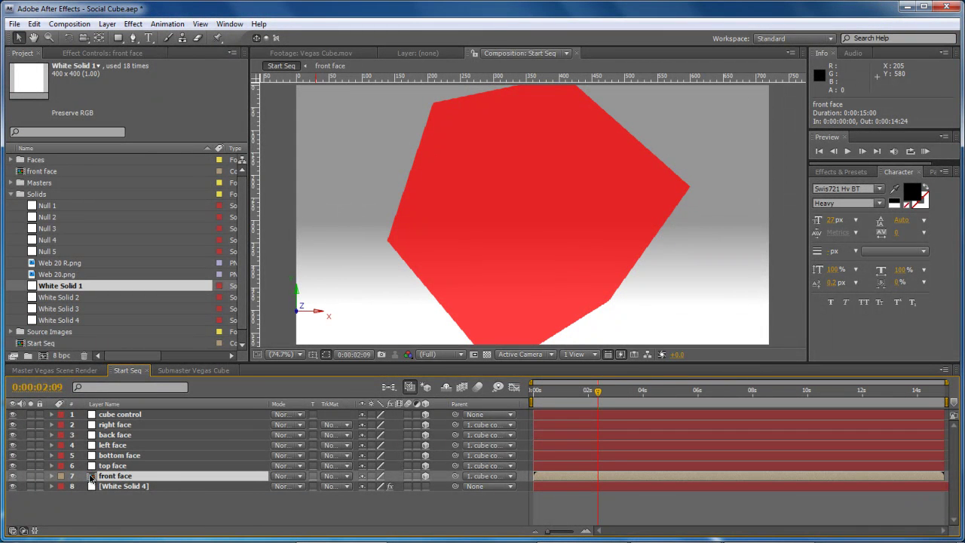
Open the front face precomp from the Project panel, then scrub the Submaster Vegas Cube composition to about 0:00:01:01
right_click(90, 478)
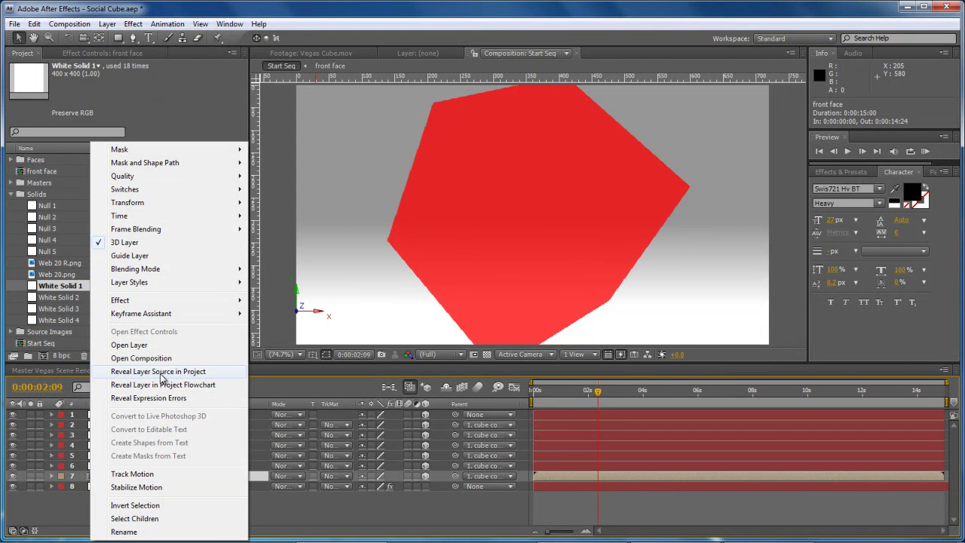
click(161, 372)
double_click(45, 171)
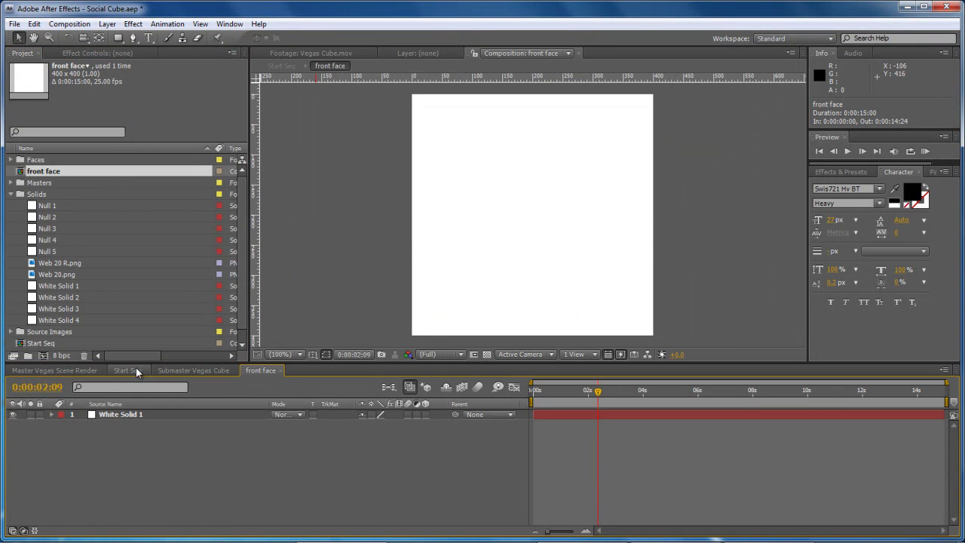
click(186, 371)
mouse_move(595, 396)
mouse_down()
mouse_move(533, 405)
mouse_move(610, 391)
mouse_up()
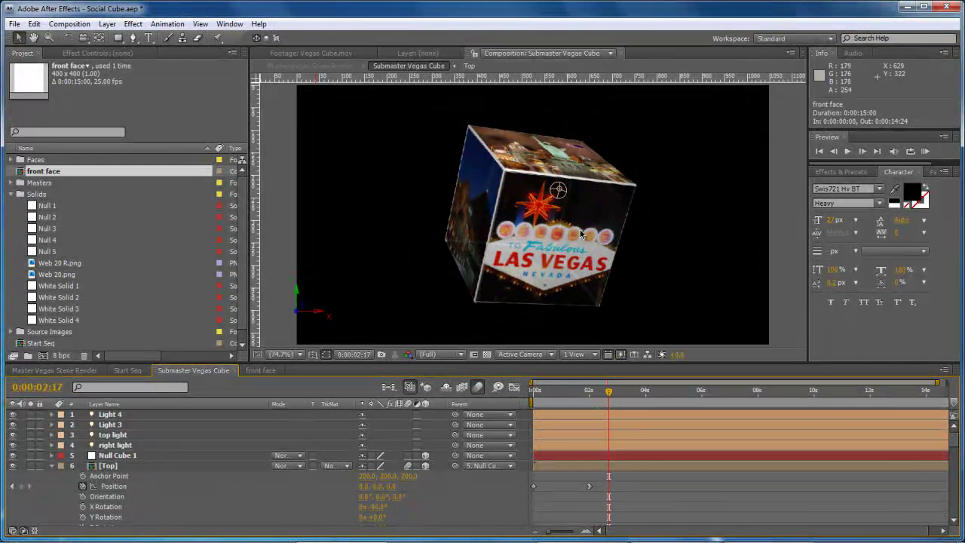